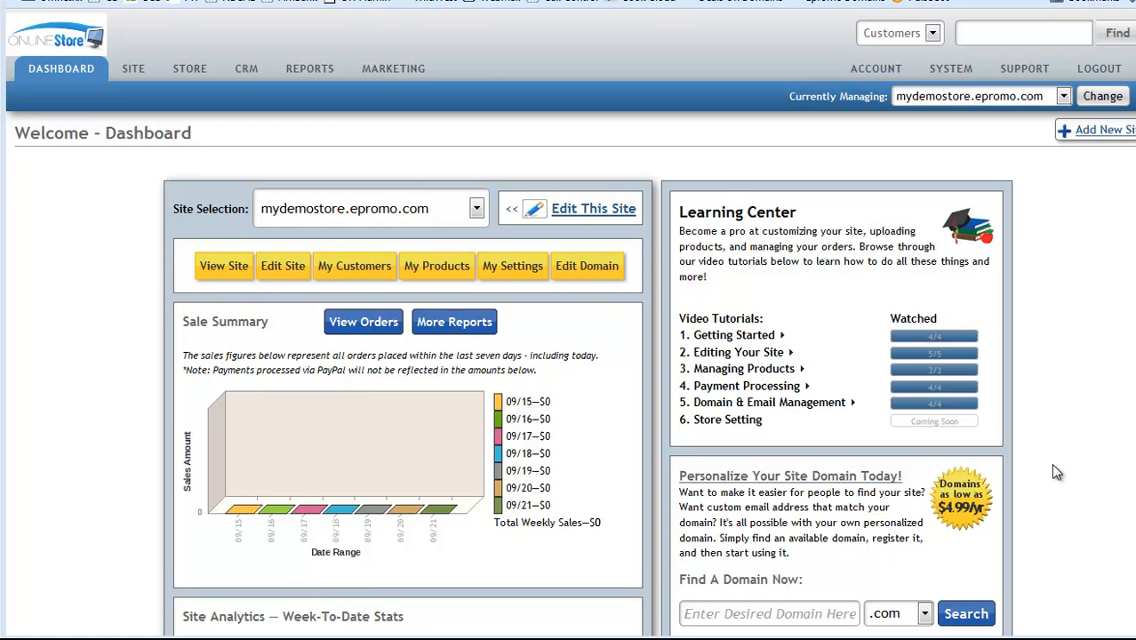
# Step: Open the Add New Customer Level form from My Settings > Customer Groups
pyautogui.click(504, 281)
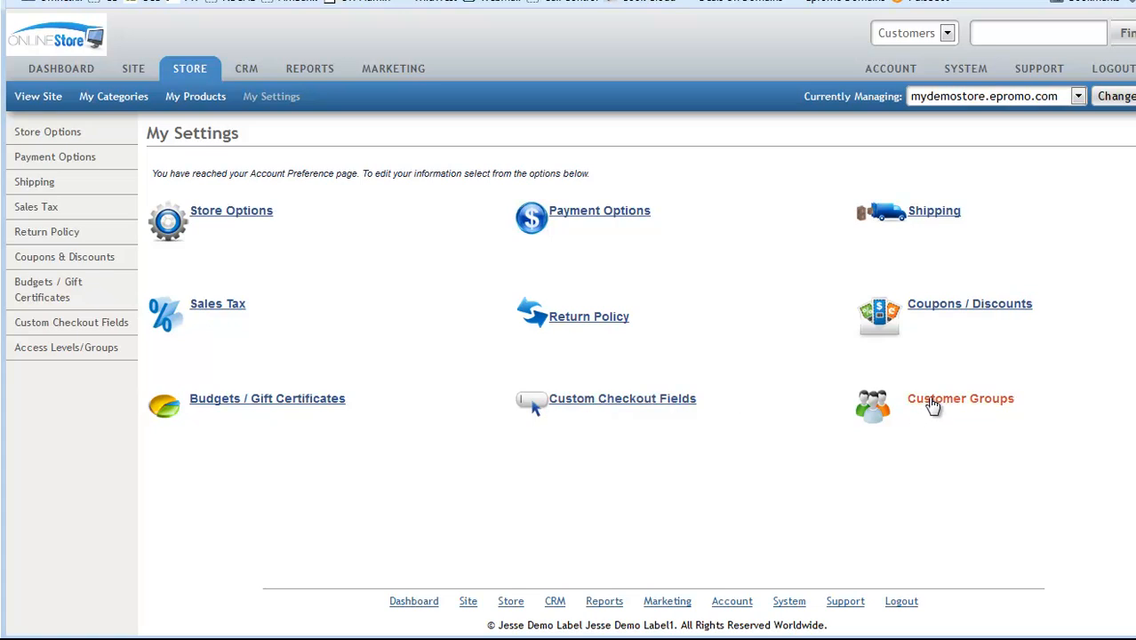
pyautogui.click(933, 405)
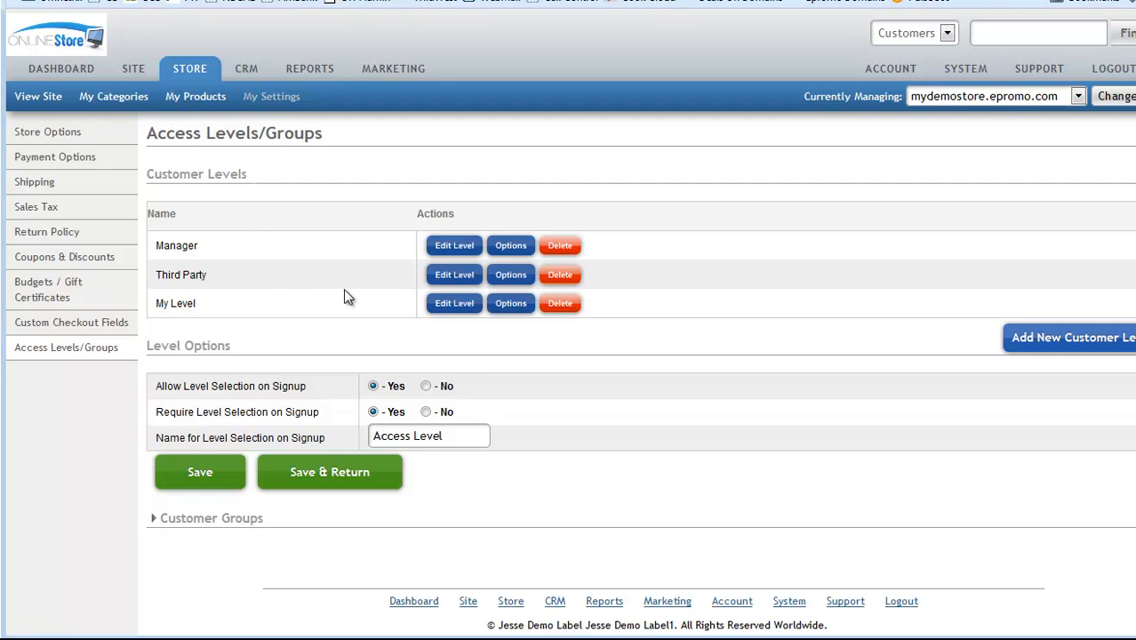
pyautogui.click(1059, 345)
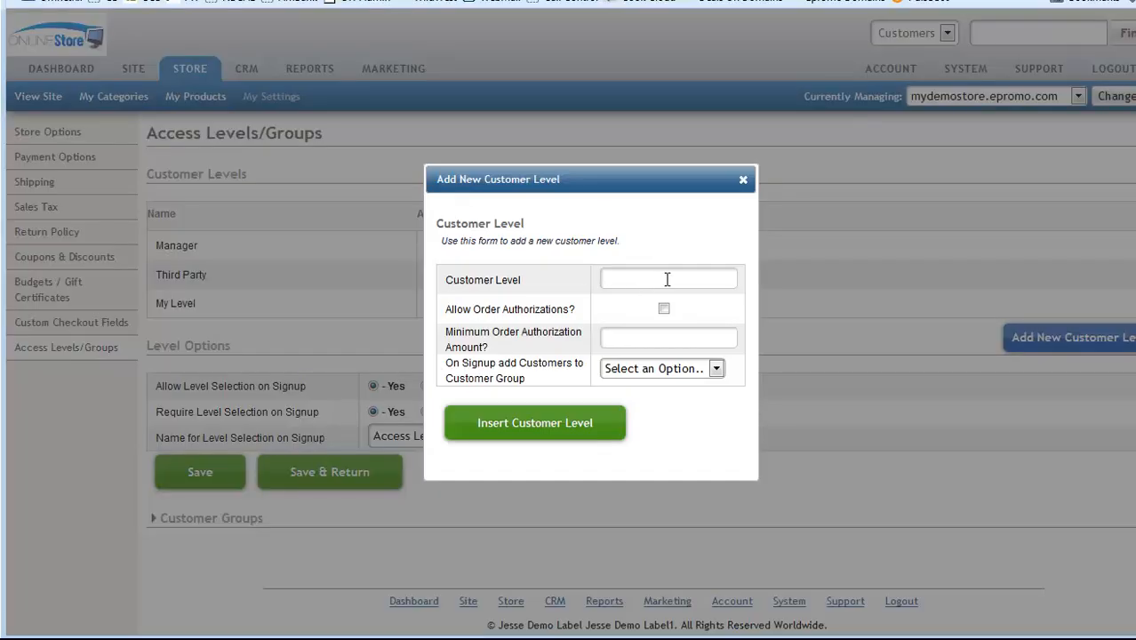
# Step: Insert a customer level named 'Family and Friends' with no signup customer group
pyautogui.write('Family and Friends')
pyautogui.click(661, 370)
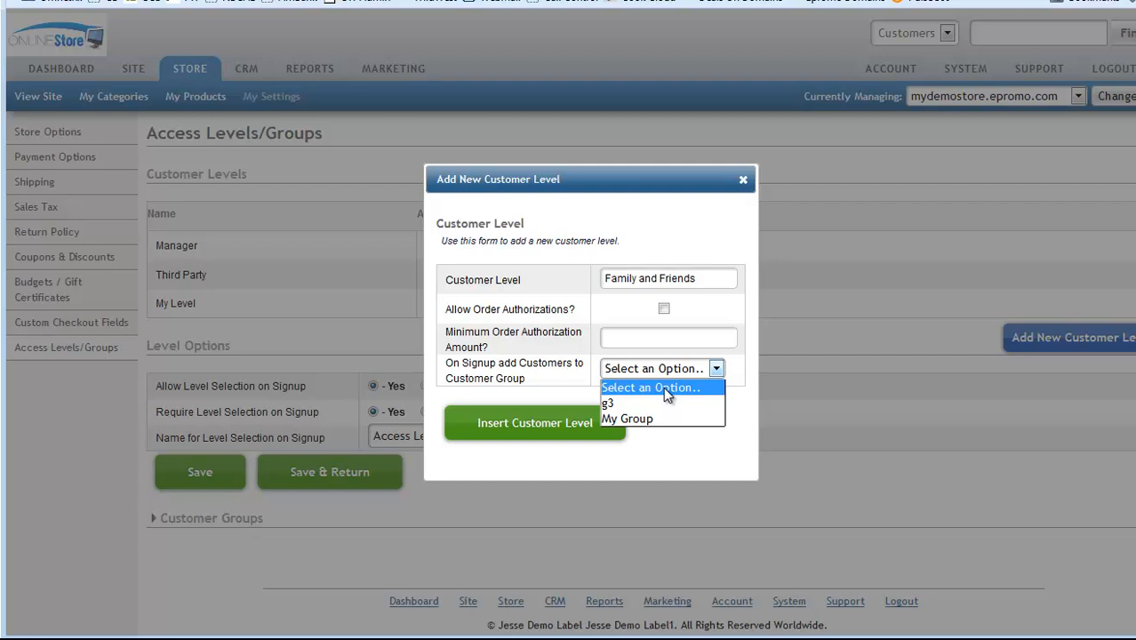
pyautogui.click(665, 388)
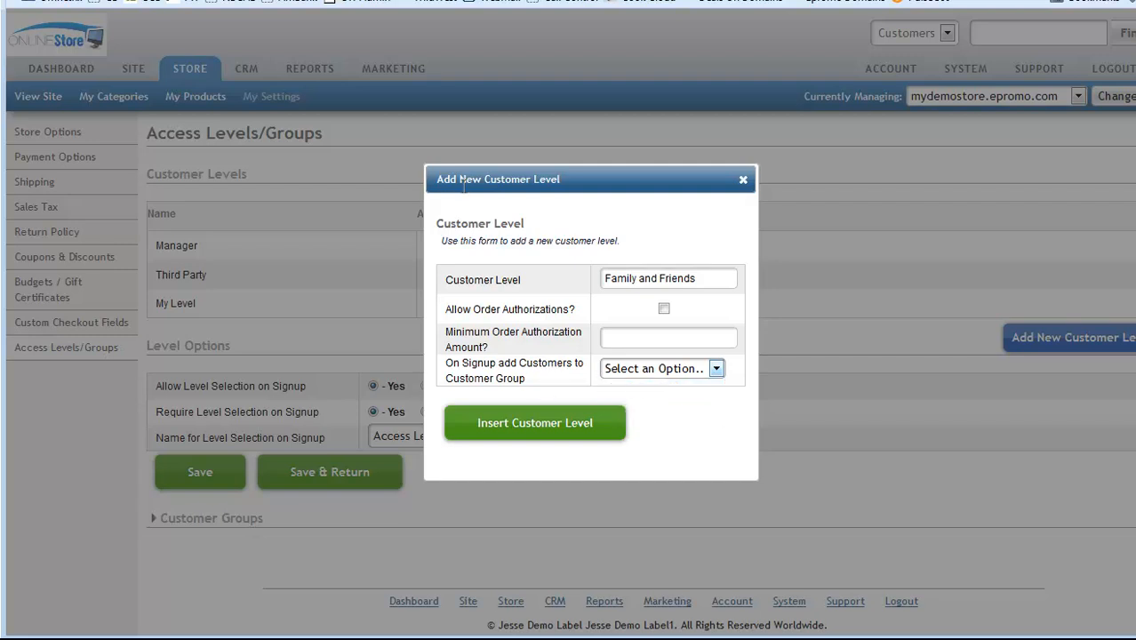
pyautogui.click(506, 424)
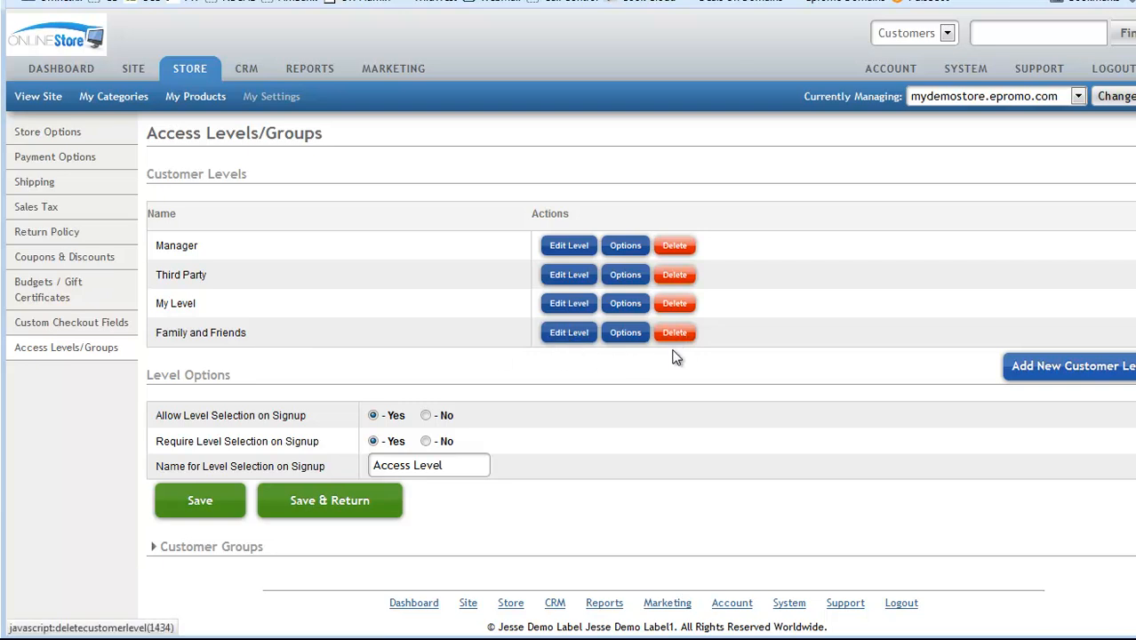
# Step: Give Family and Friends a level password, keep it hidden on signup, and save its security
pyautogui.click(625, 334)
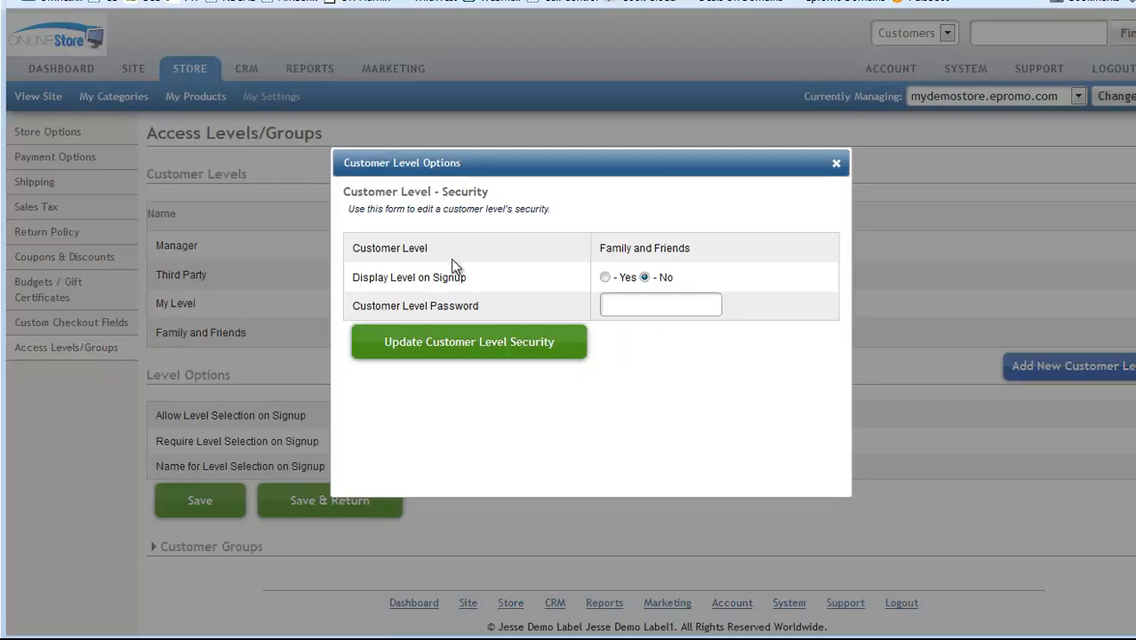
pyautogui.click(604, 278)
pyautogui.click(630, 308)
pyautogui.write('familyfriends123')
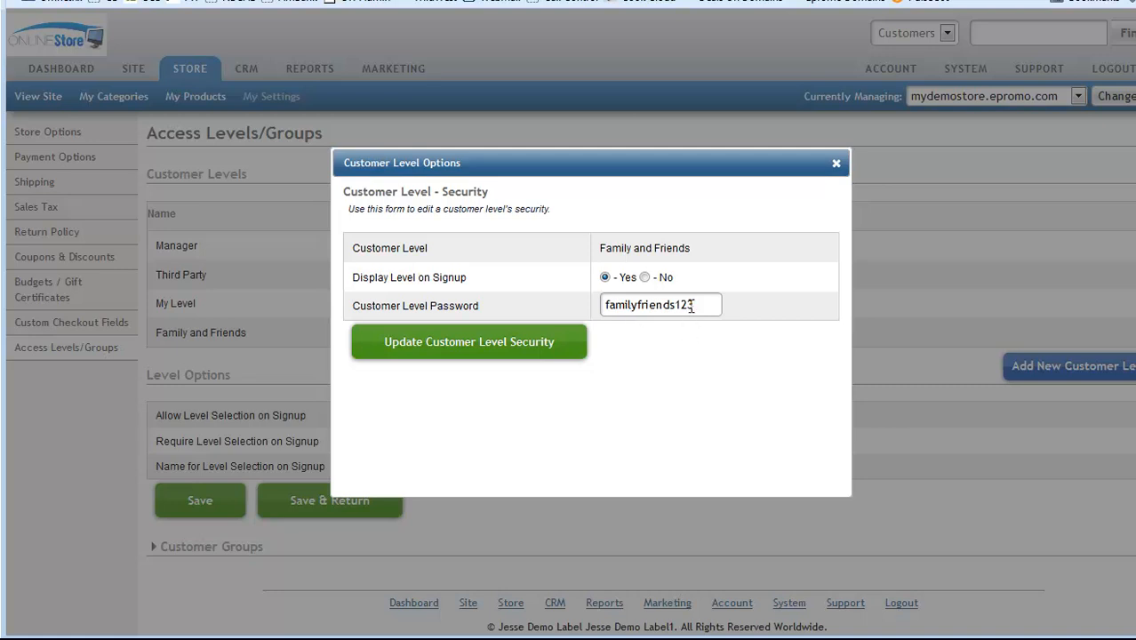
pyautogui.moveTo(601, 252); pyautogui.dragTo(603, 305)
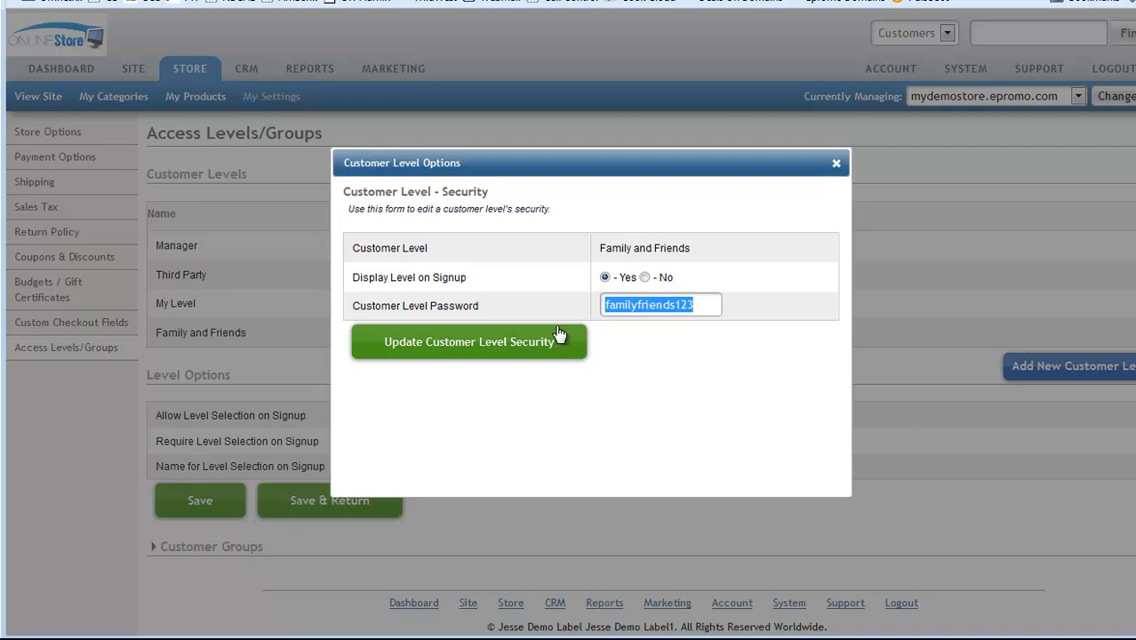
pyautogui.click(646, 277)
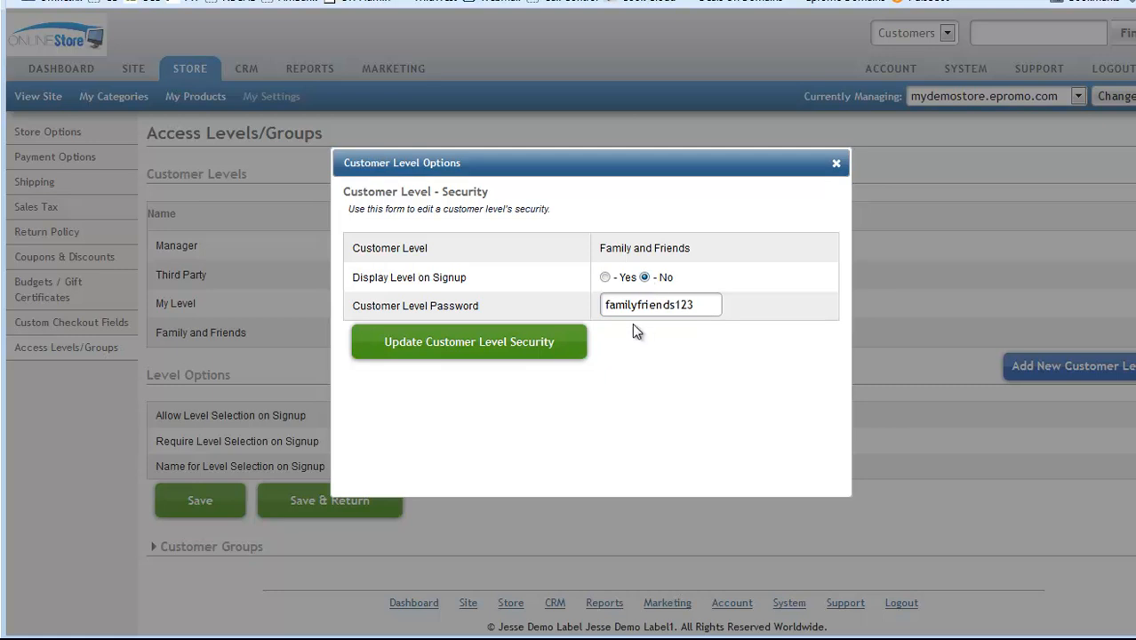
pyautogui.click(478, 347)
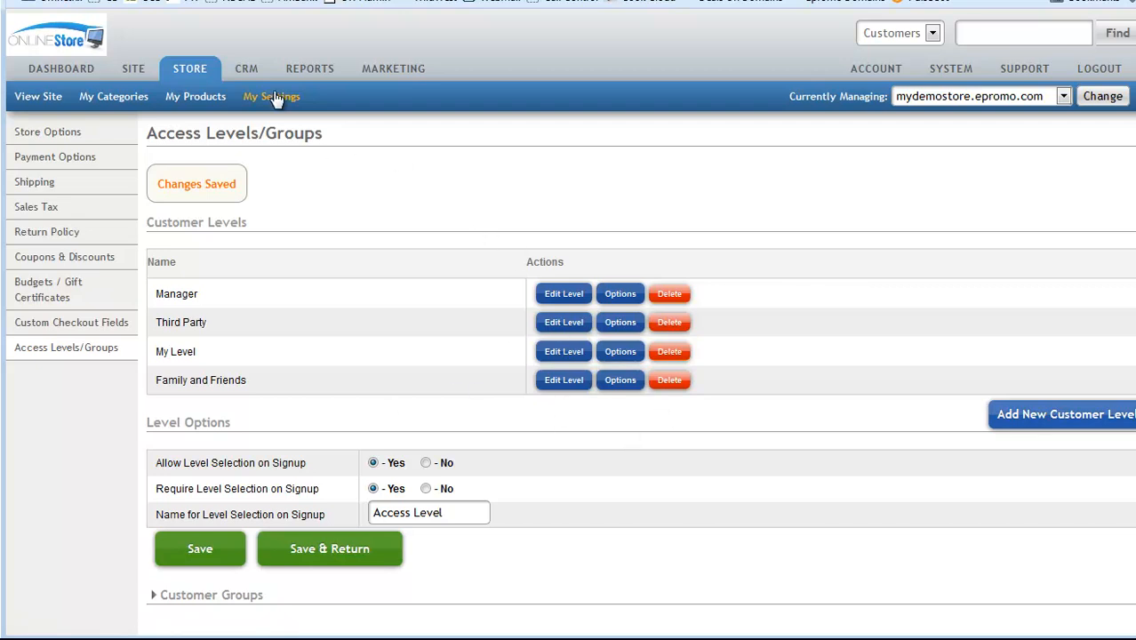
# Step: Set Require Level Selection on Signup to No and save the level options
pyautogui.scroll(-1, 612, 391)
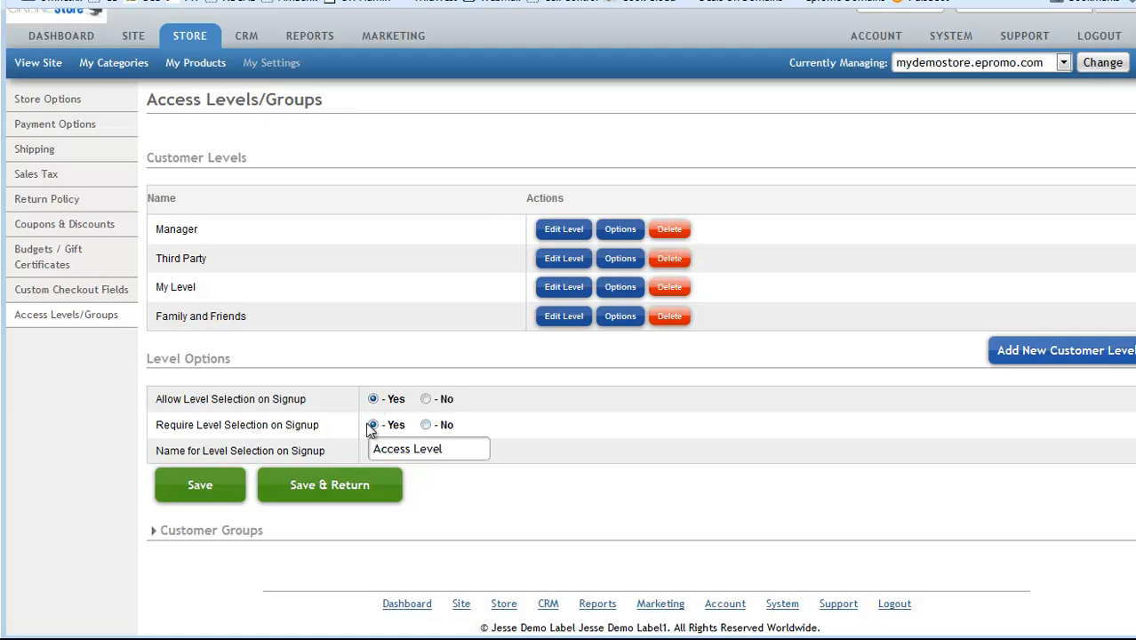
pyautogui.click(426, 425)
pyautogui.moveTo(451, 449); pyautogui.dragTo(334, 453)
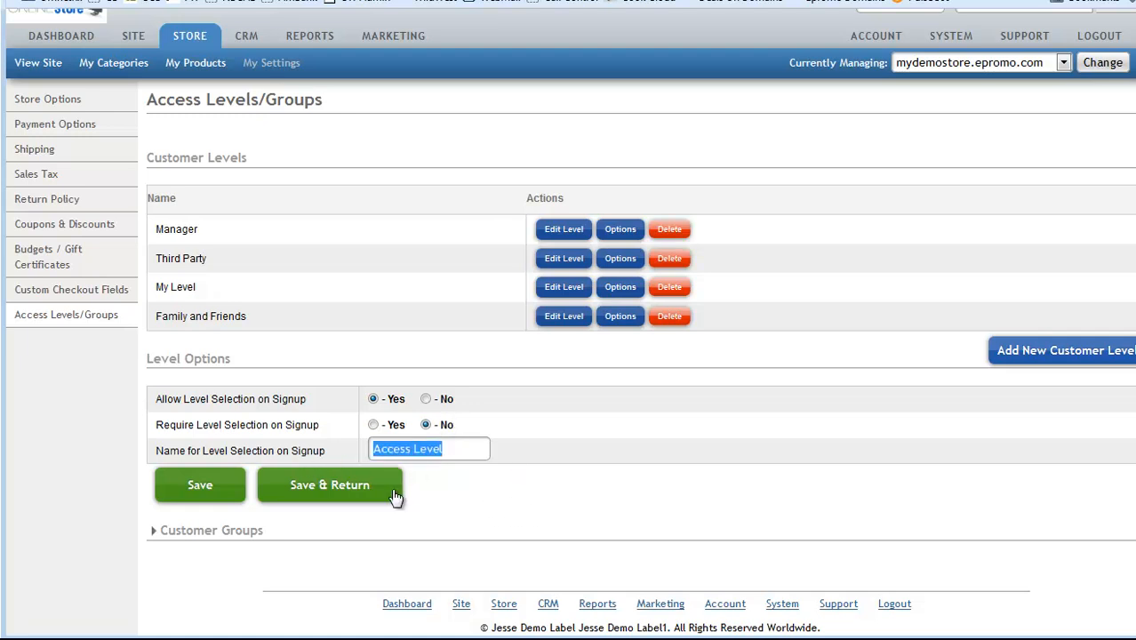
pyautogui.click(178, 497)
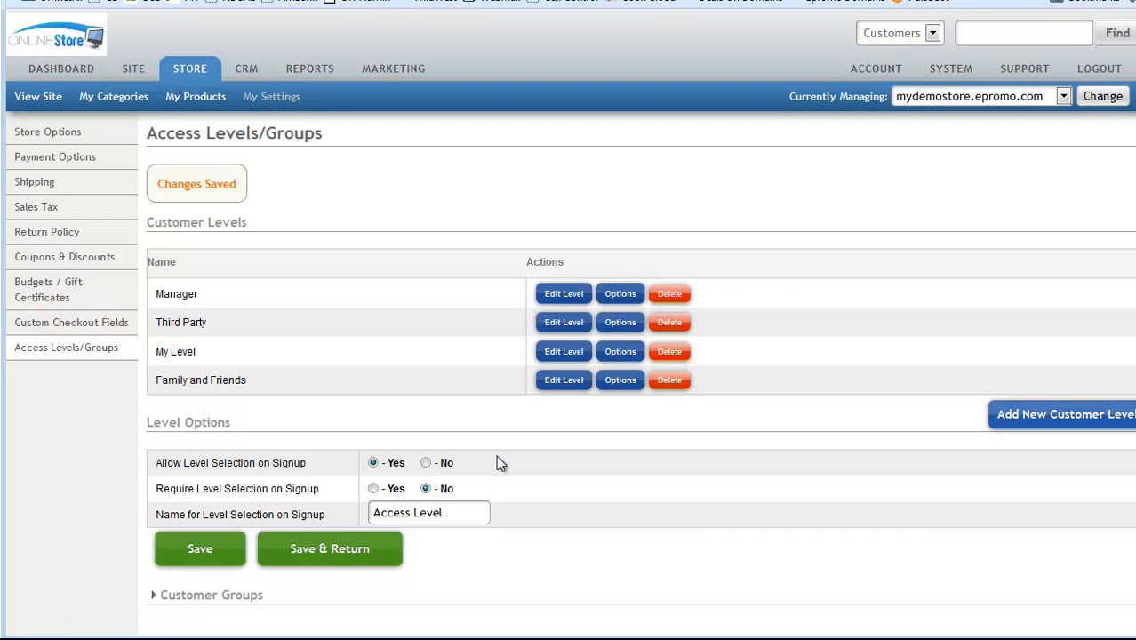
# Step: Review the saved level list, then go to the customer relationship area
pyautogui.scroll(-2, 530, 509)
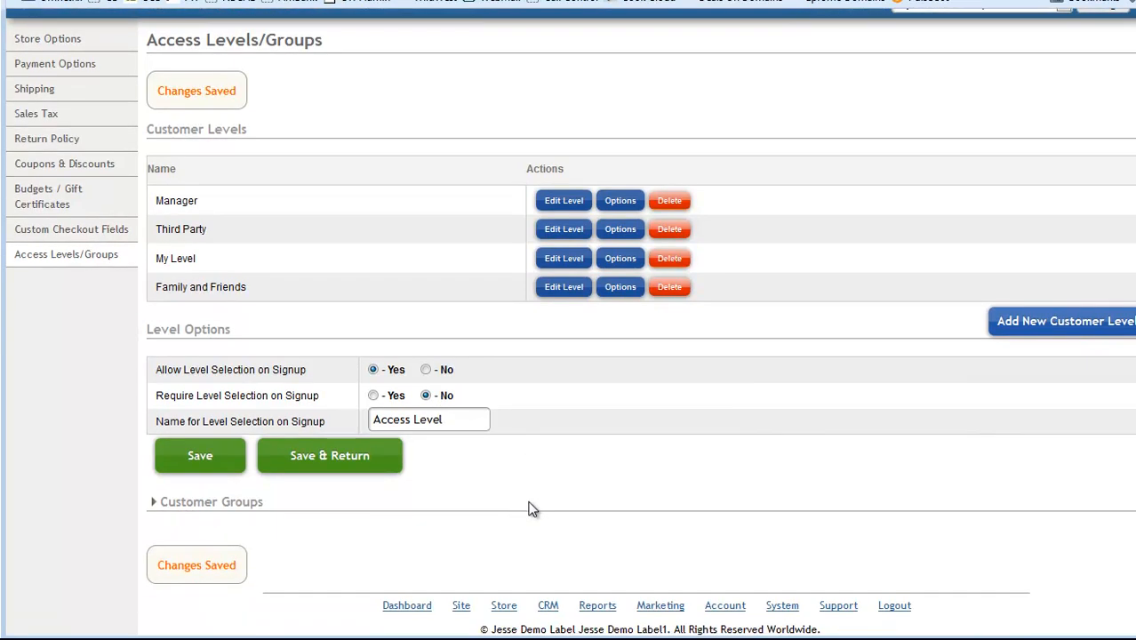
pyautogui.scroll(2, 531, 509)
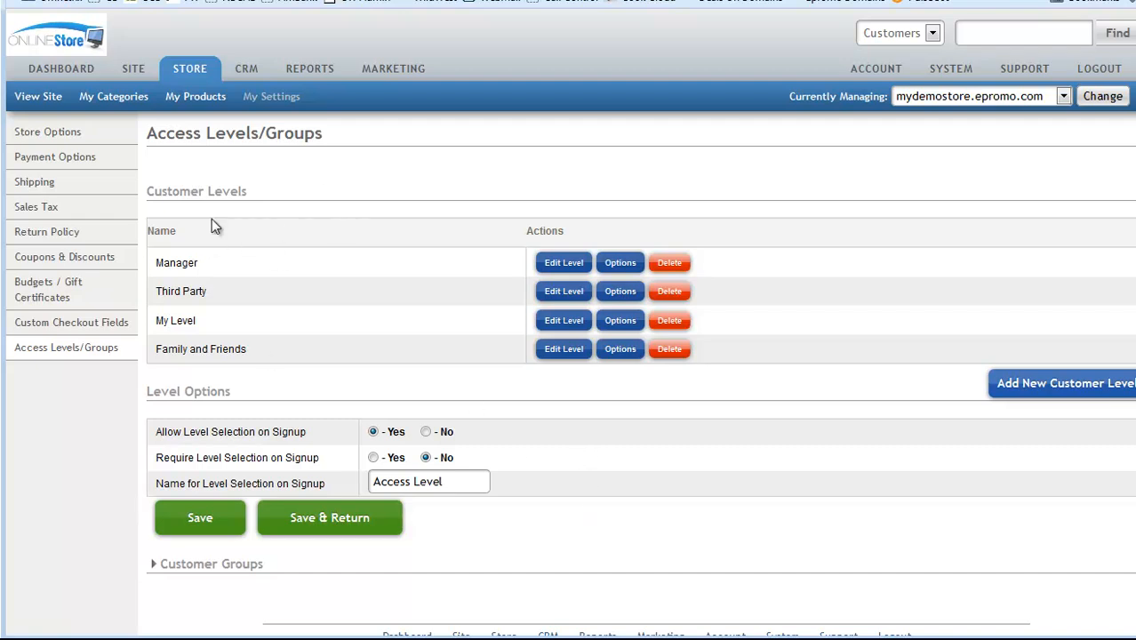
pyautogui.click(247, 71)
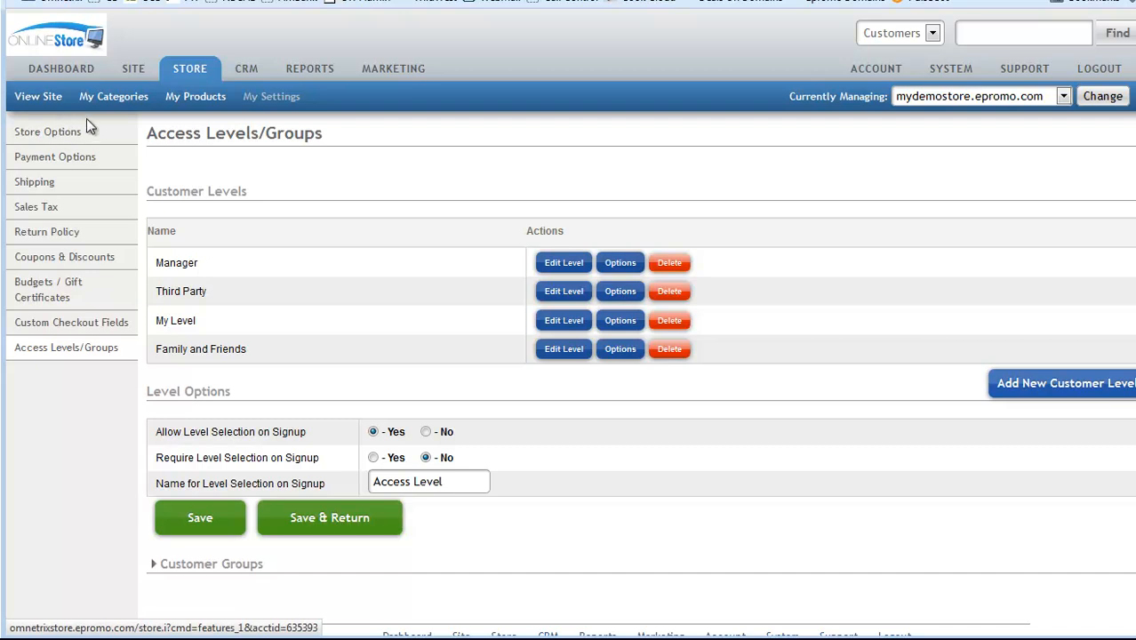
# Step: Open the Dufensmirtz Evil Inc. customer's info for editing from the customer list
pyautogui.click(109, 101)
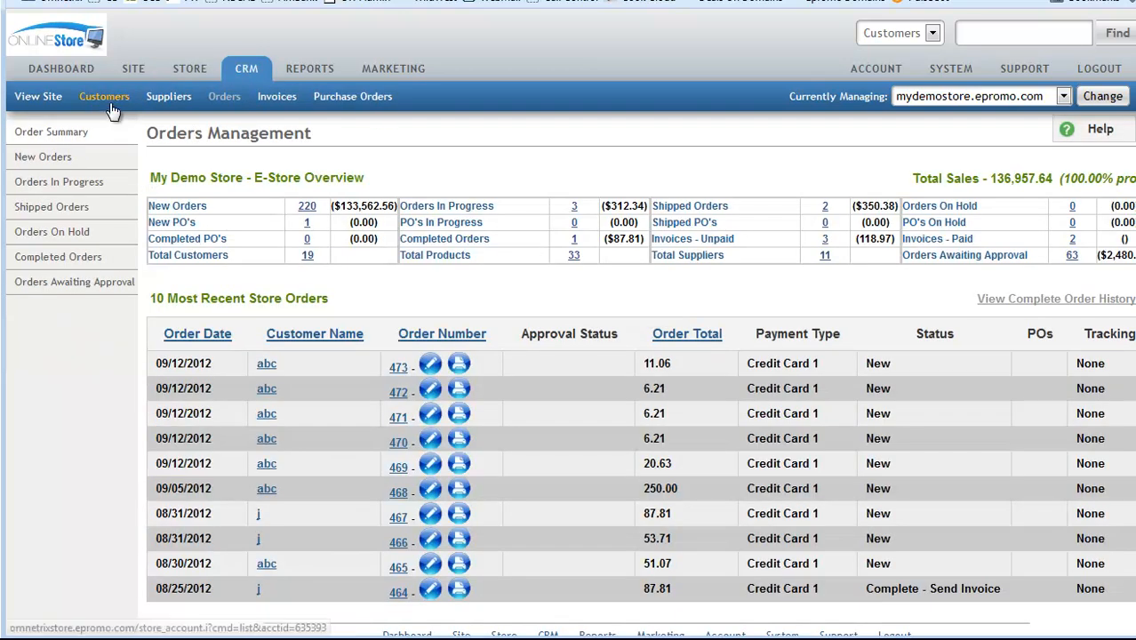
pyautogui.click(104, 98)
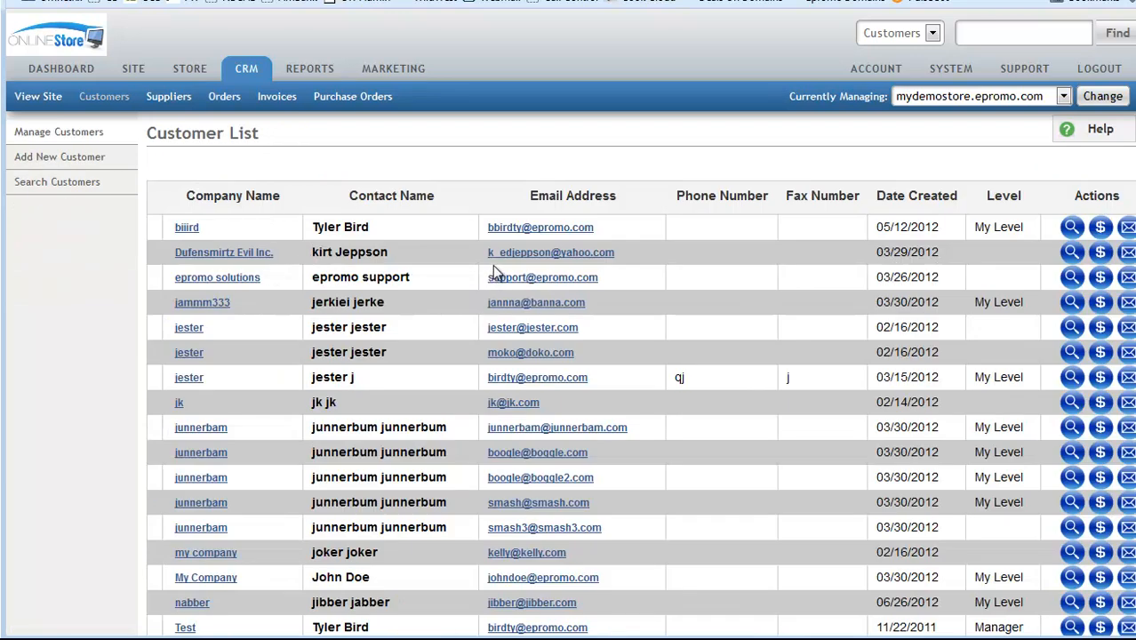
pyautogui.click(1071, 253)
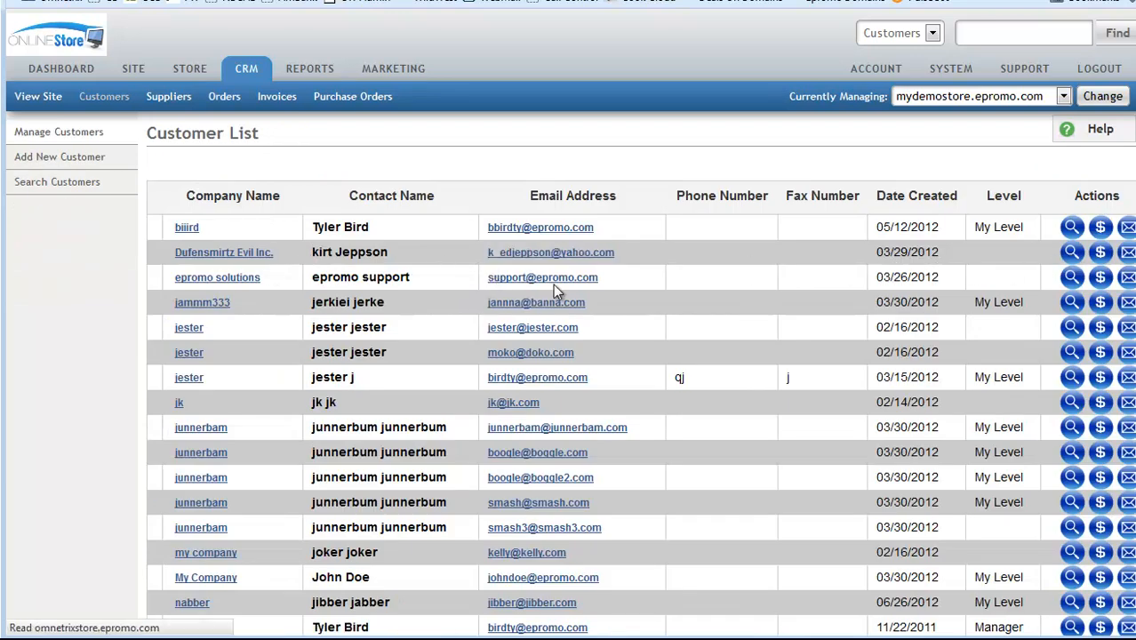
pyautogui.click(1086, 192)
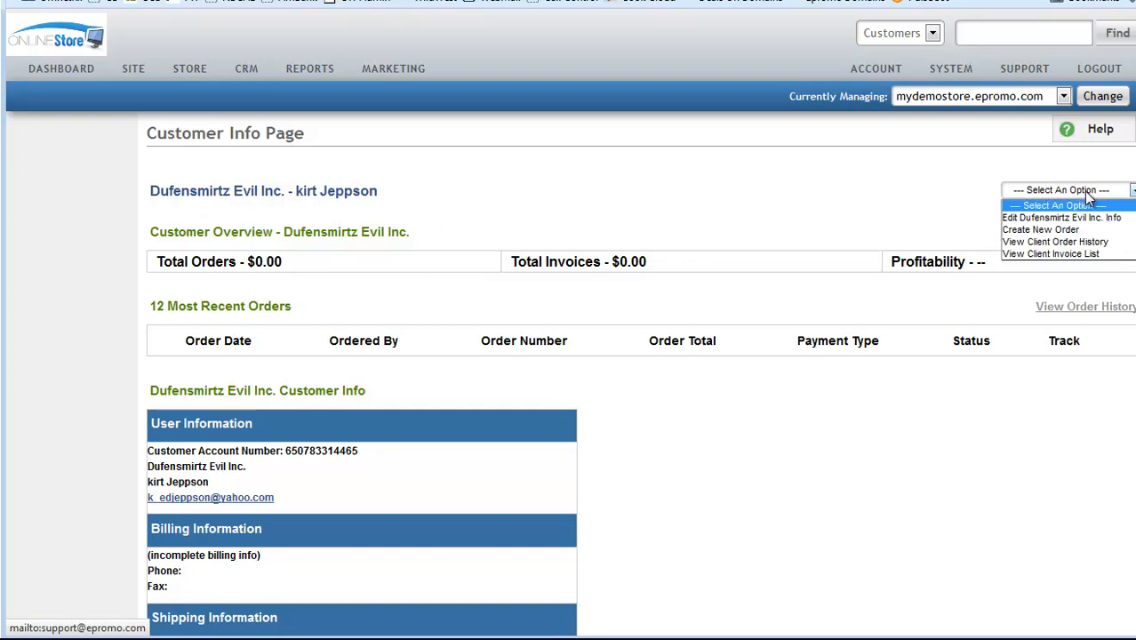
pyautogui.click(1078, 218)
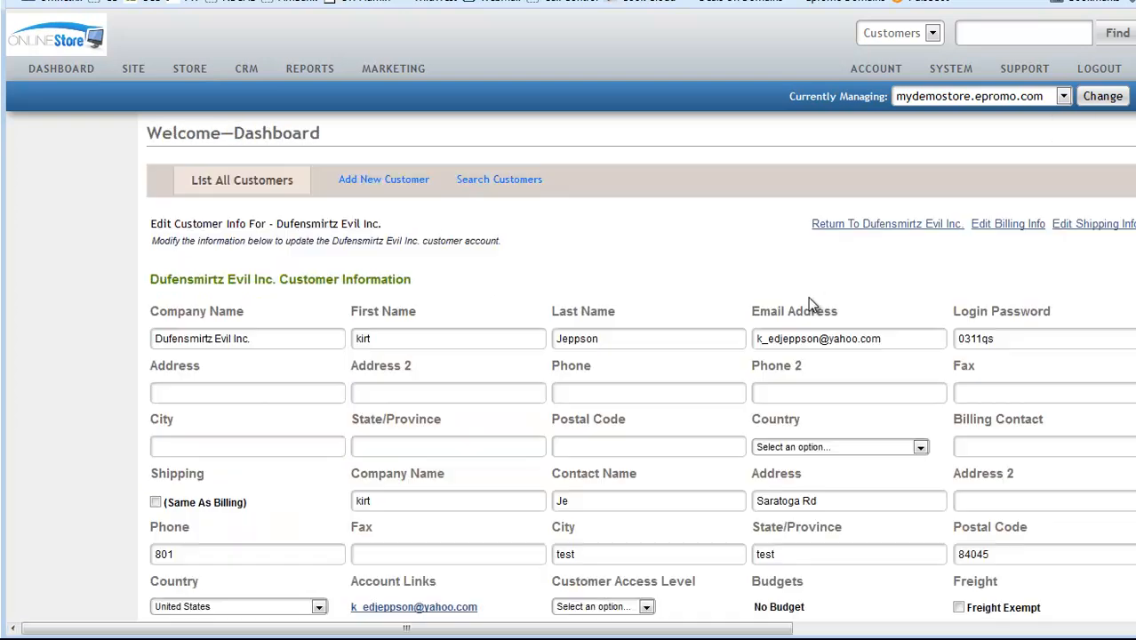
# Step: Set the customer's access level to Family and Friends and update the record
pyautogui.scroll(-3, 562, 369)
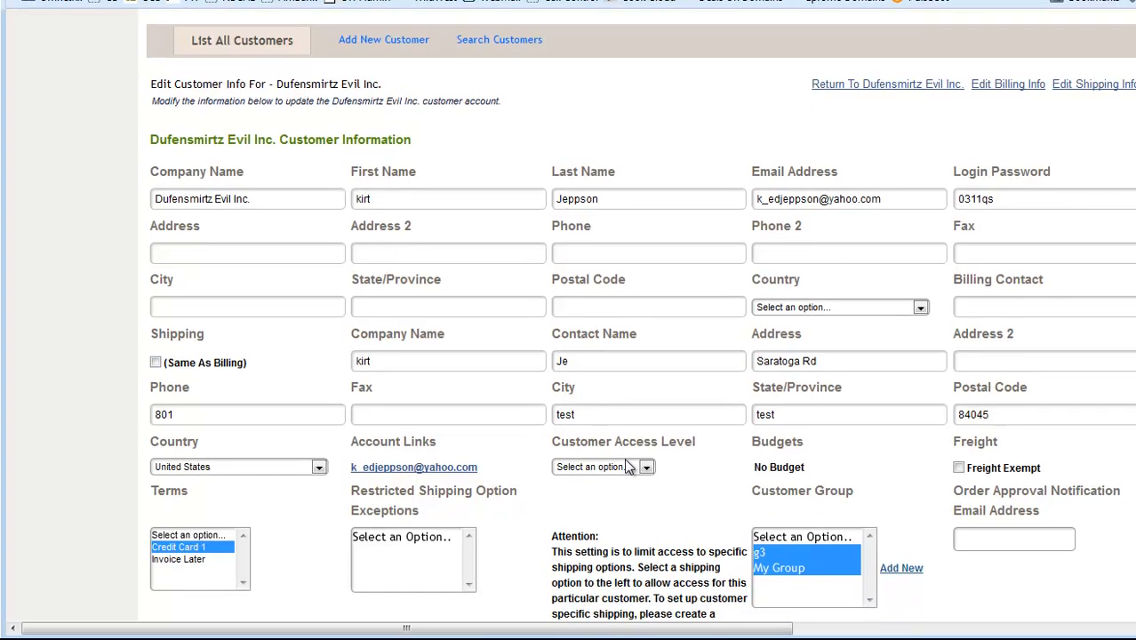
pyautogui.click(630, 471)
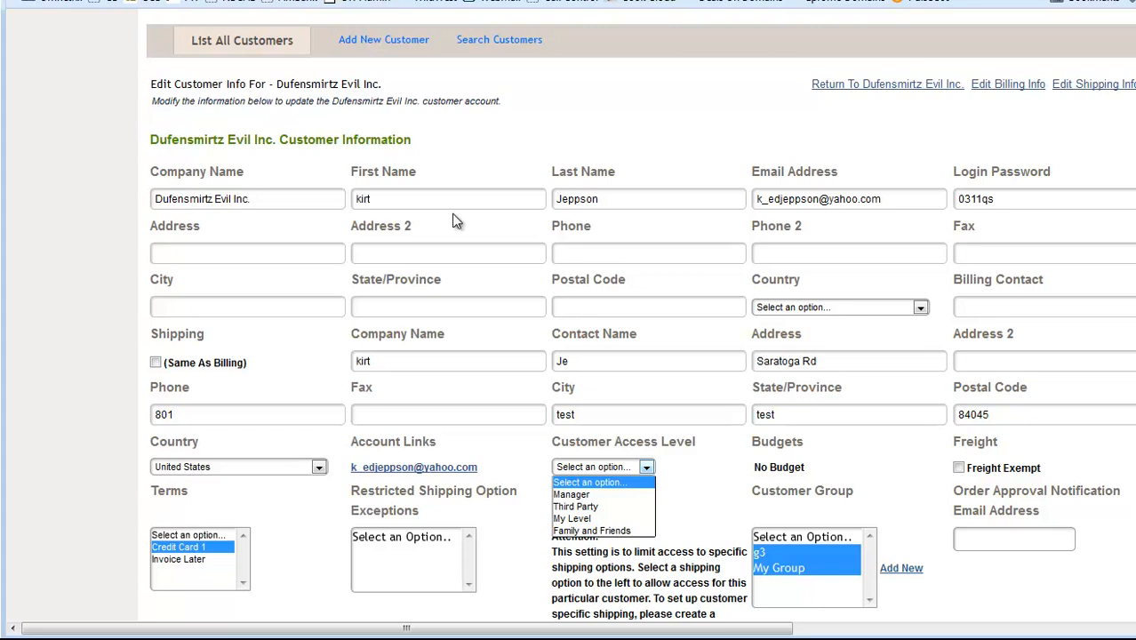
pyautogui.click(599, 531)
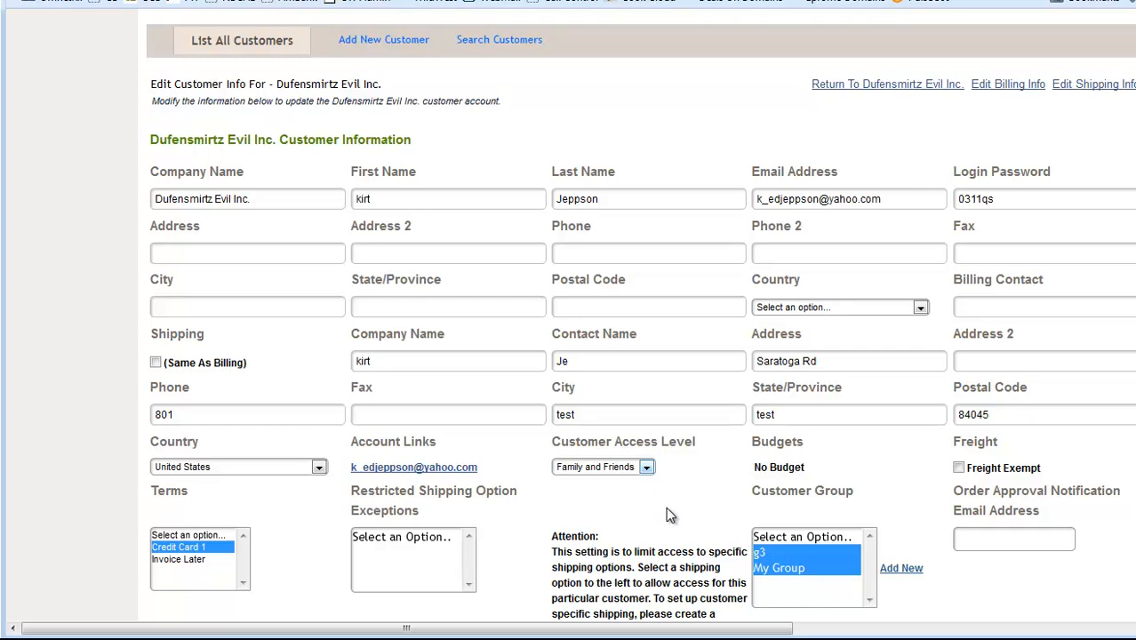
pyautogui.scroll(-3, 669, 515)
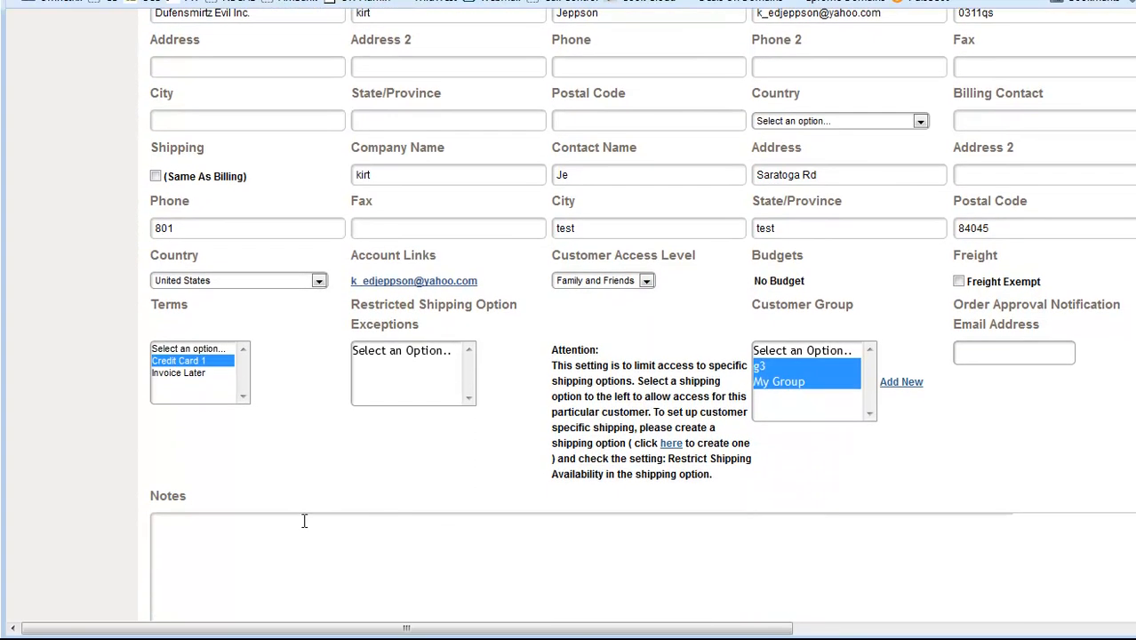
pyautogui.scroll(-3, 305, 521)
pyautogui.click(1111, 572)
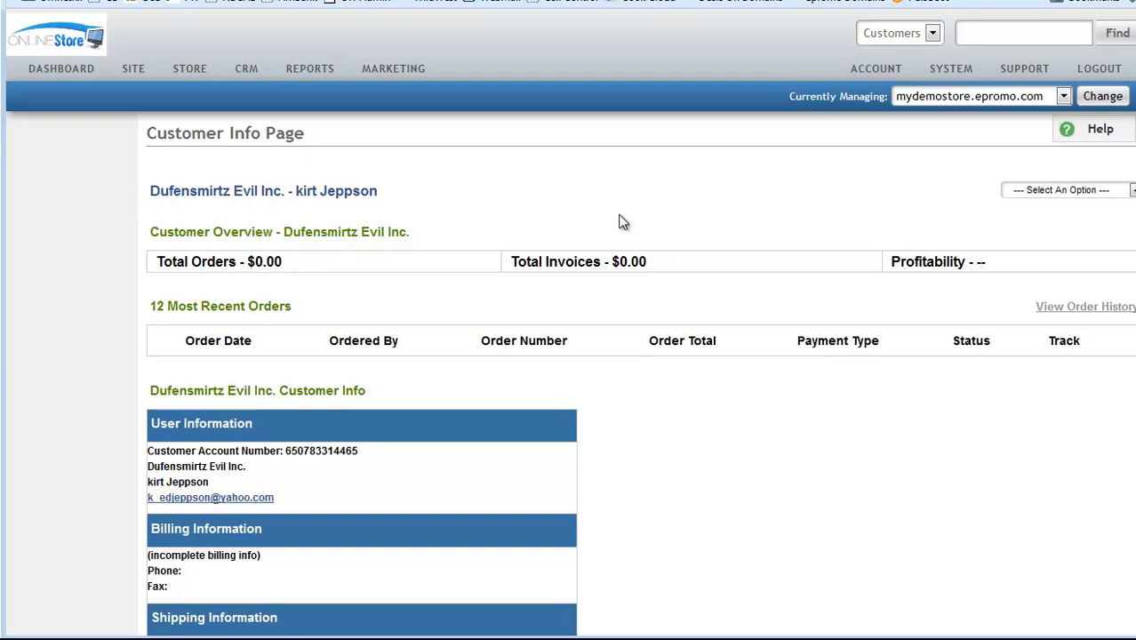
# Step: Reopen the customer's info via Edit Info to confirm the Family and Friends access level
pyautogui.click(1036, 191)
pyautogui.click(1034, 220)
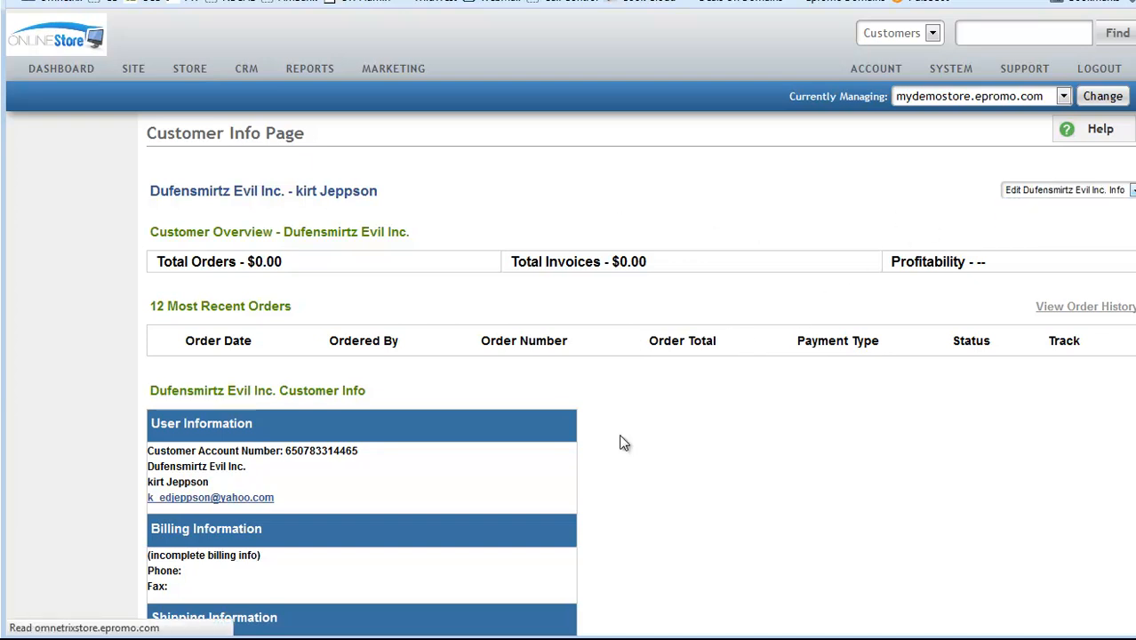
pyautogui.scroll(-3, 560, 453)
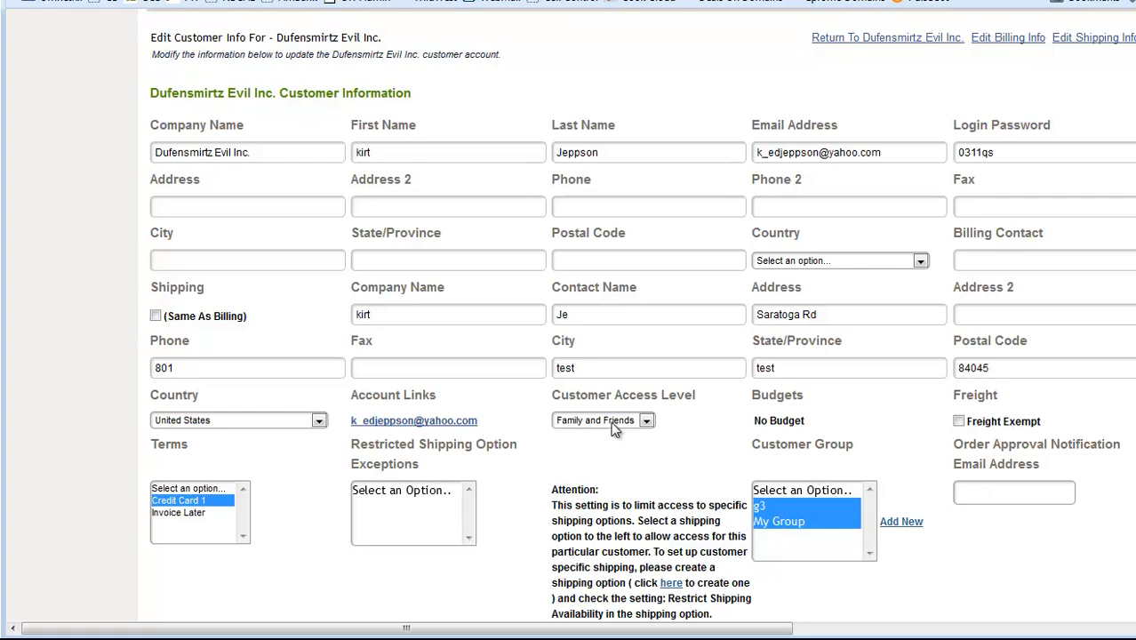
pyautogui.scroll(3, 618, 427)
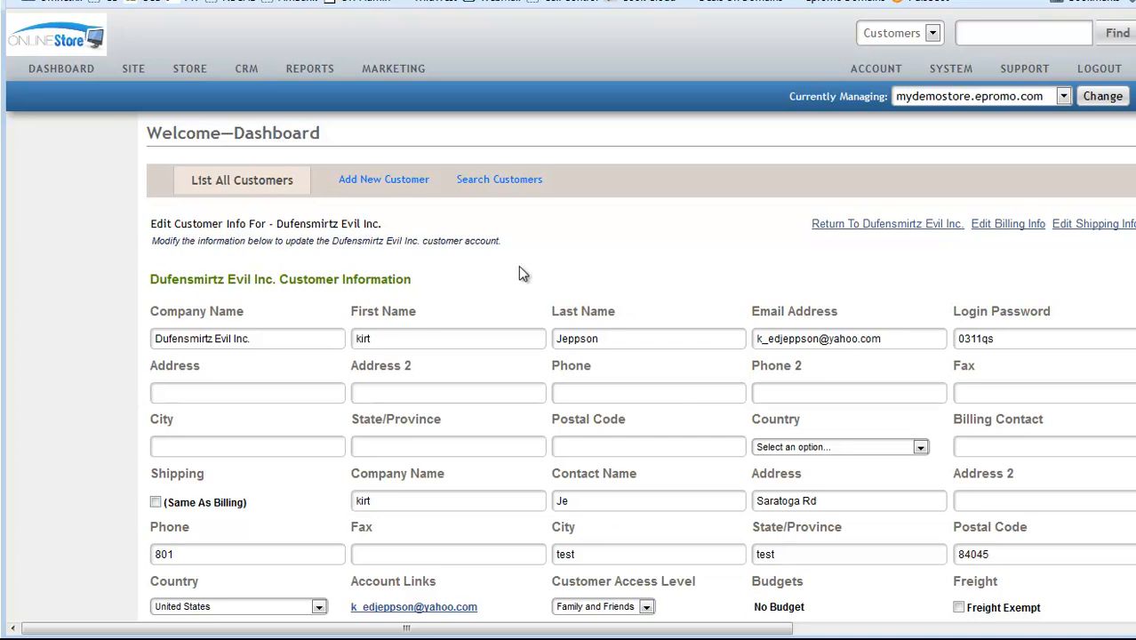
pyautogui.scroll(-1, 695, 488)
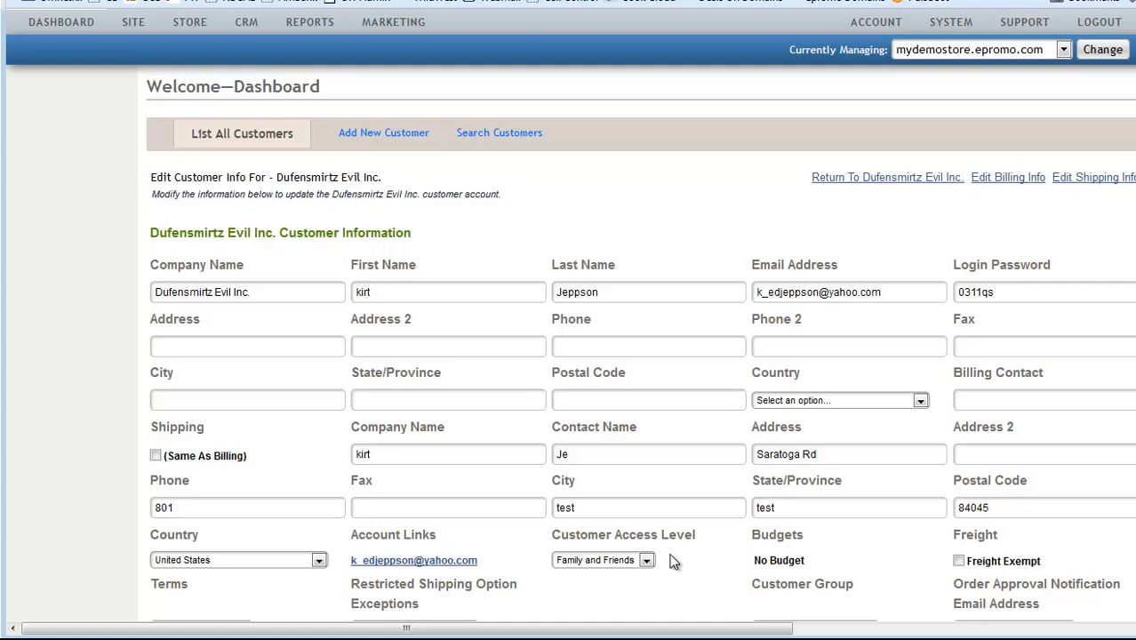
pyautogui.scroll(1, 671, 562)
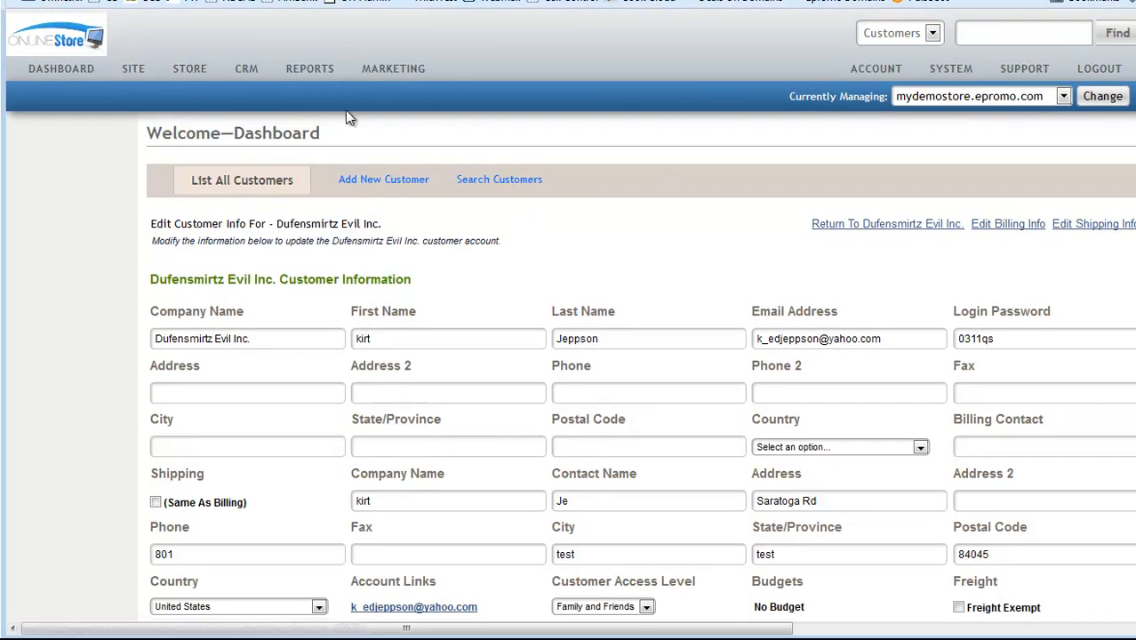
# Step: Dismiss the builder-stores-only SITE alert and return to the dashboard
pyautogui.click(138, 70)
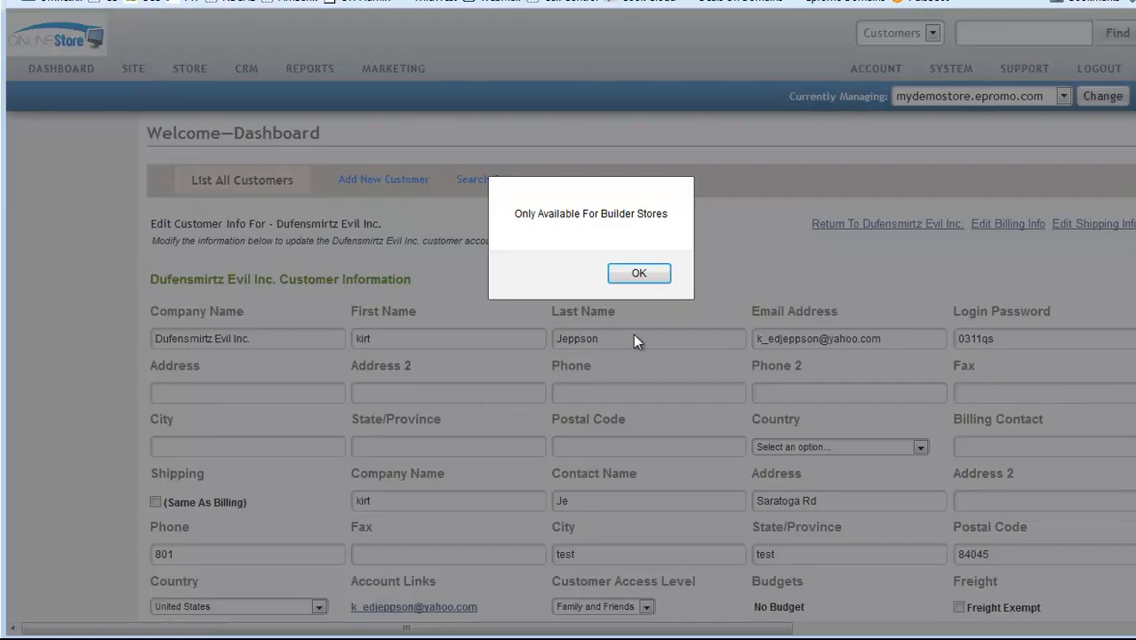
pyautogui.click(634, 281)
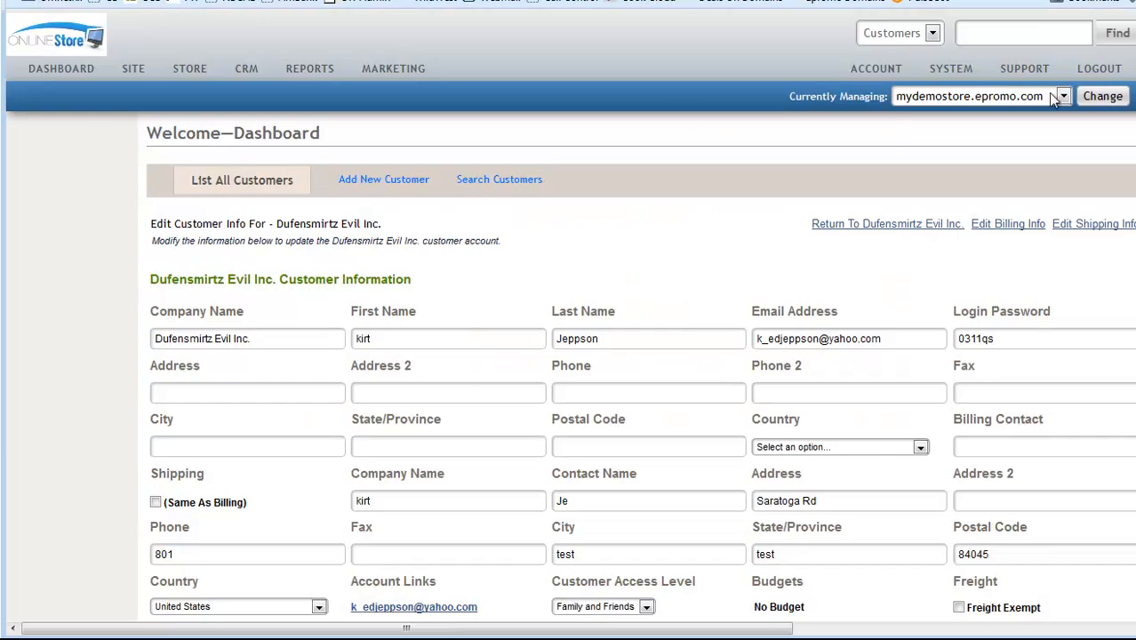
pyautogui.click(52, 71)
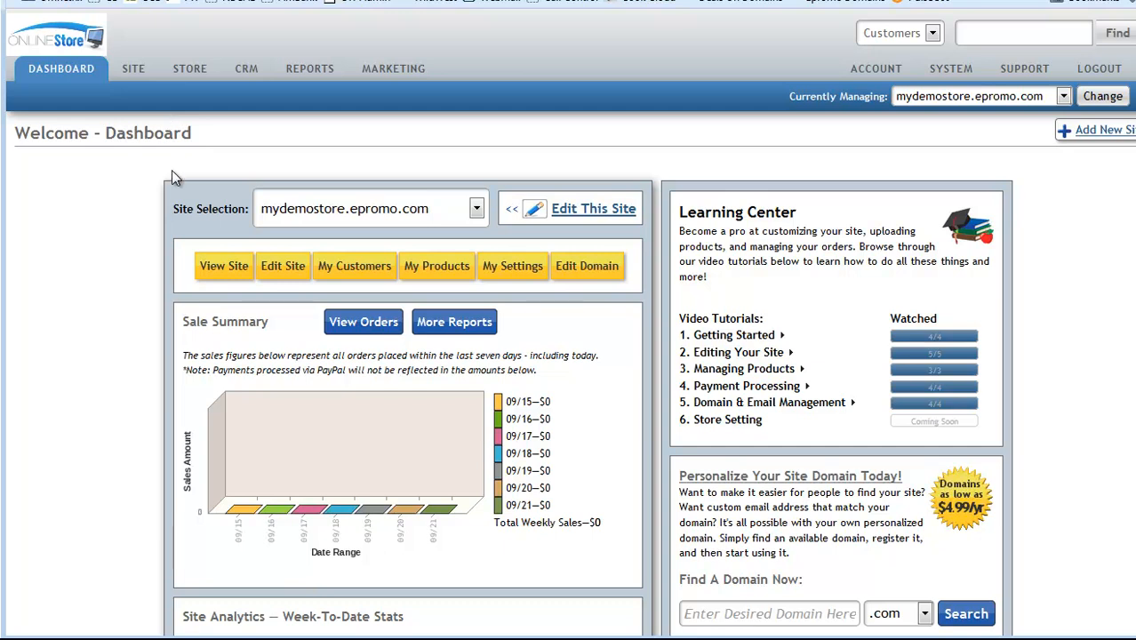
# Step: Go from My Products to the My Categories list of six categories
pyautogui.click(414, 267)
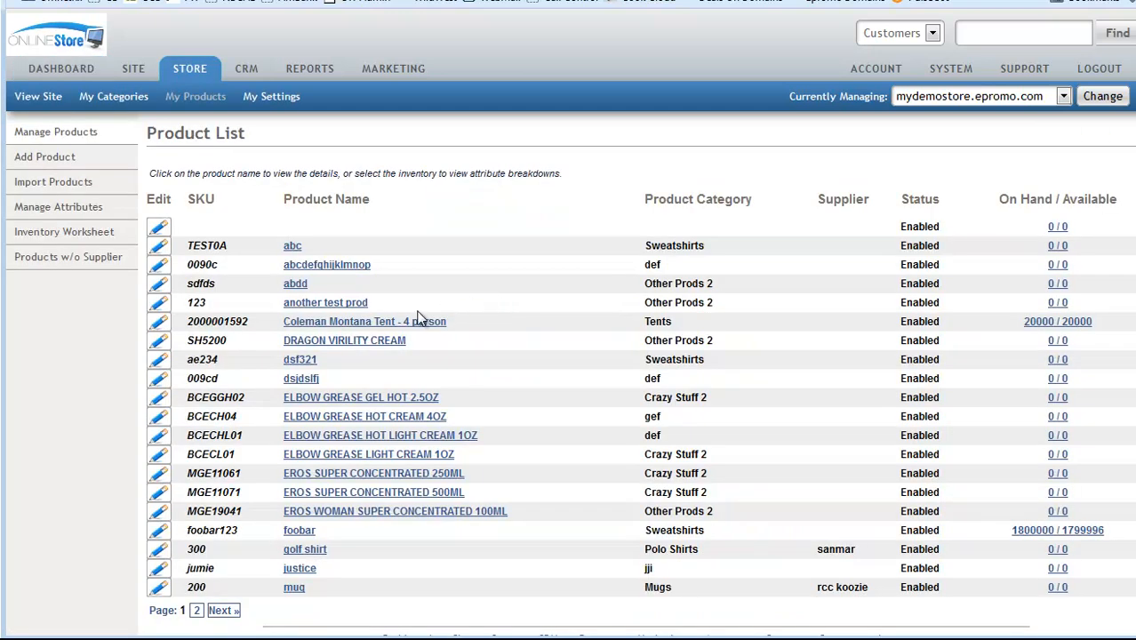
pyautogui.click(110, 101)
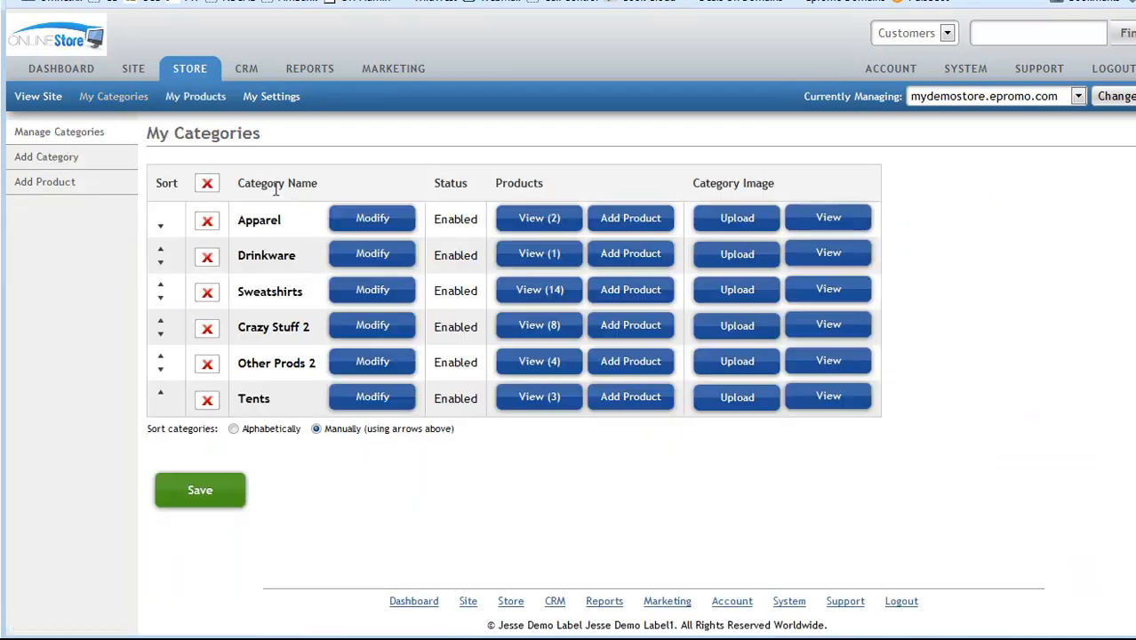
# Step: Restrict the Apparel category to the Family and Friends and Third Party levels and save
pyautogui.click(367, 222)
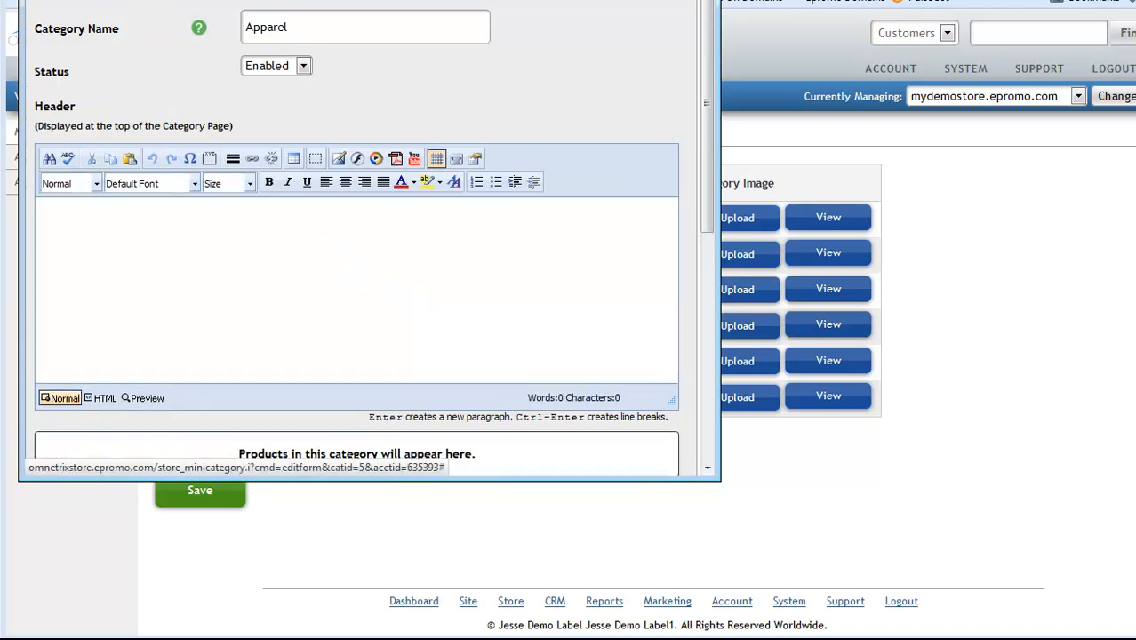
pyautogui.scroll(-10, 401, 182)
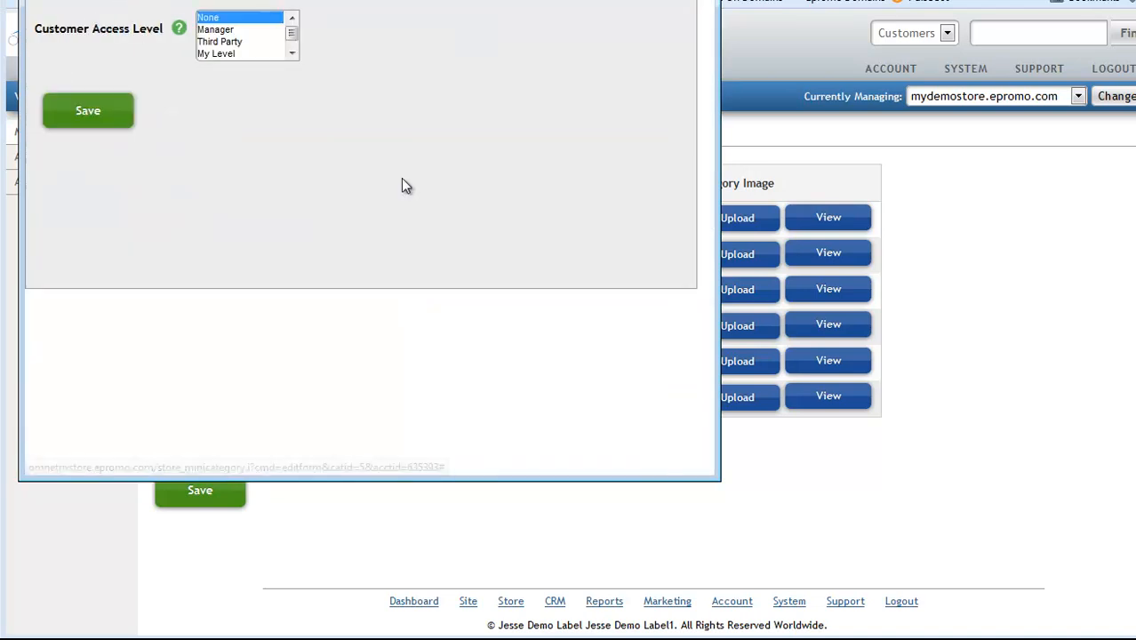
pyautogui.scroll(-1, 227, 53)
pyautogui.click(226, 54)
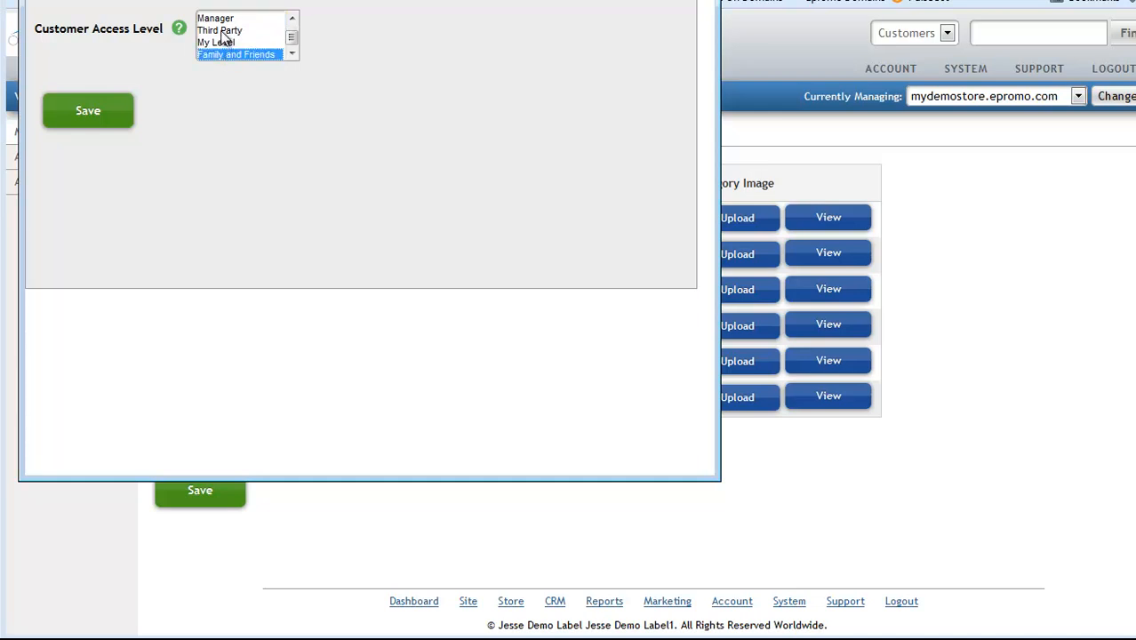
pyautogui.keyDown('ctrl'); pyautogui.click(221, 32); pyautogui.keyUp('ctrl')
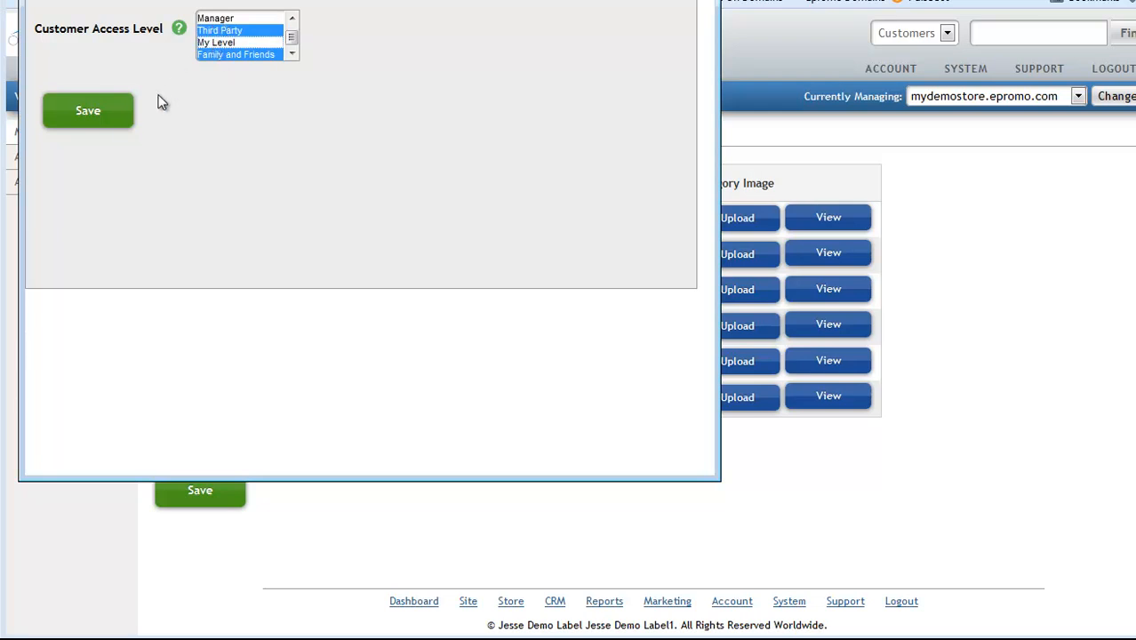
pyautogui.click(89, 115)
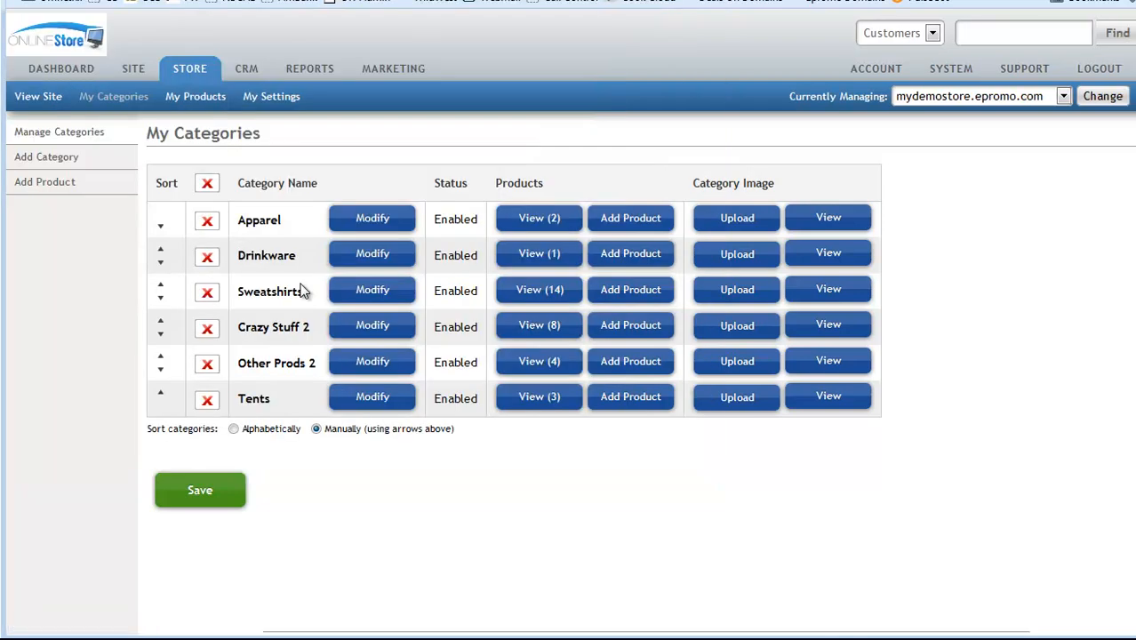
# Step: Change Apparel's access so only Family and Friends is allowed, and save
pyautogui.click(373, 217)
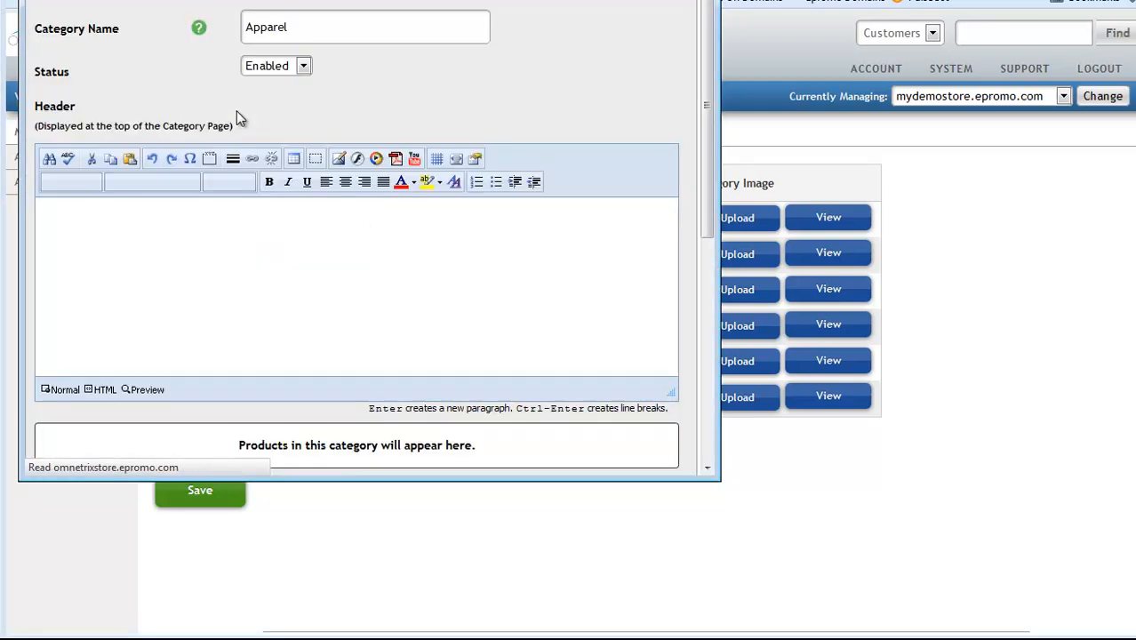
pyautogui.click(236, 2)
pyautogui.scroll(-1, 233, 37)
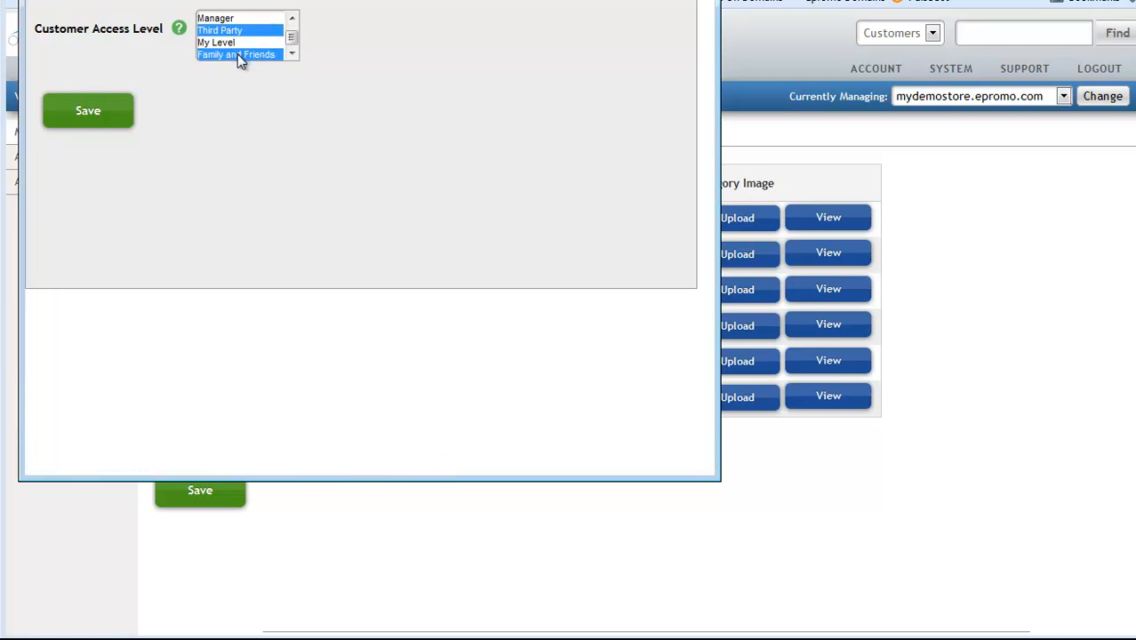
pyautogui.click(238, 53)
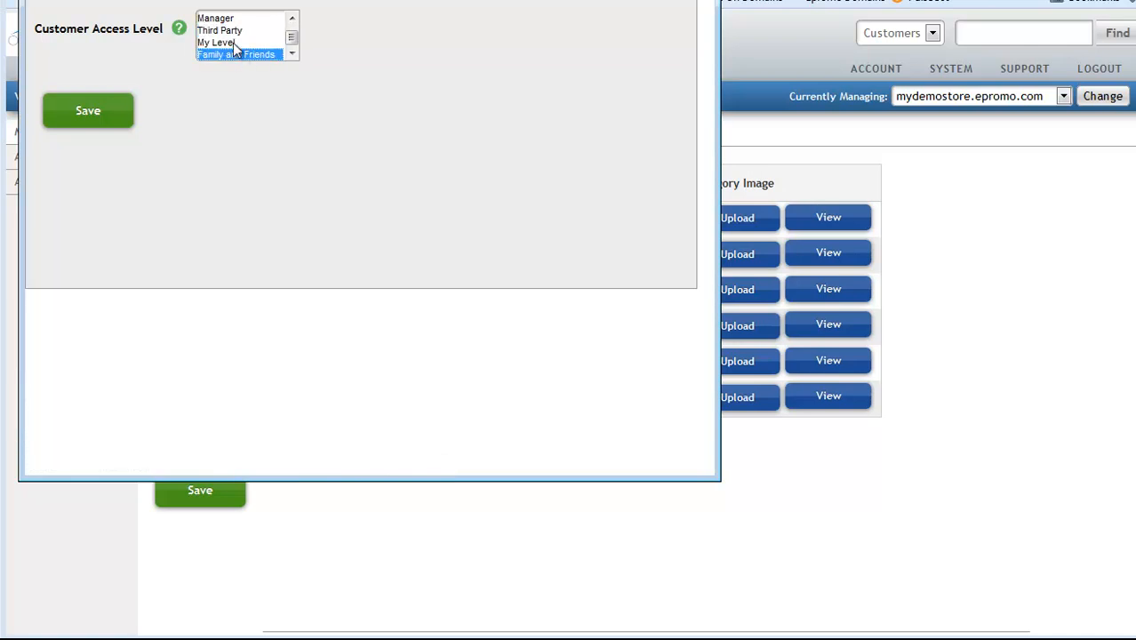
pyautogui.click(105, 112)
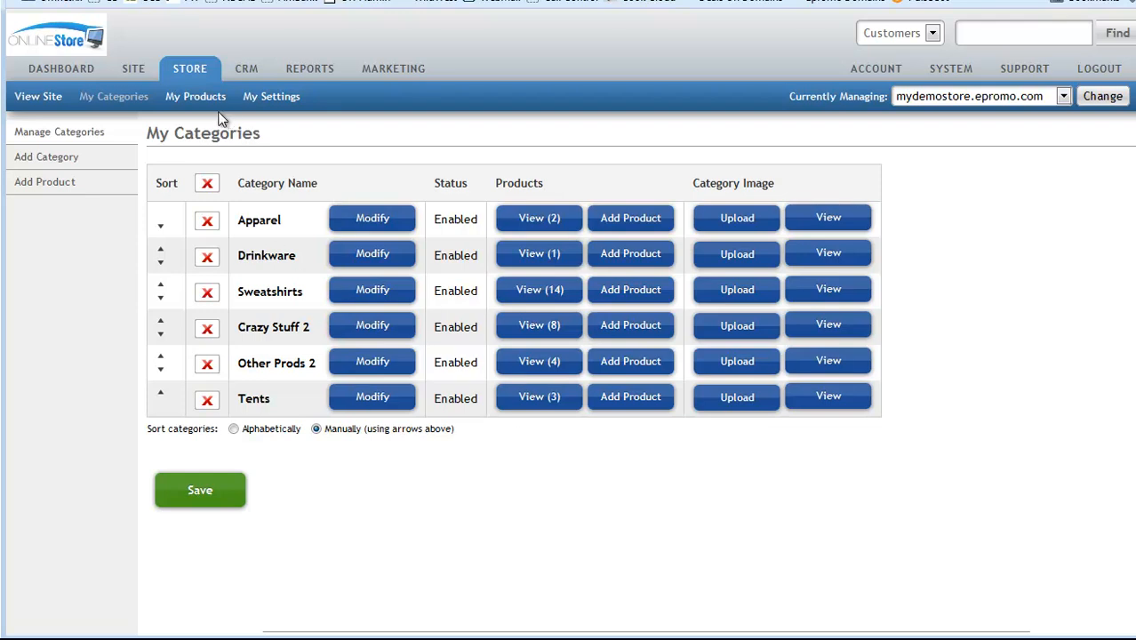
# Step: Open the Home page's properties and view its customer access settings
pyautogui.click(133, 69)
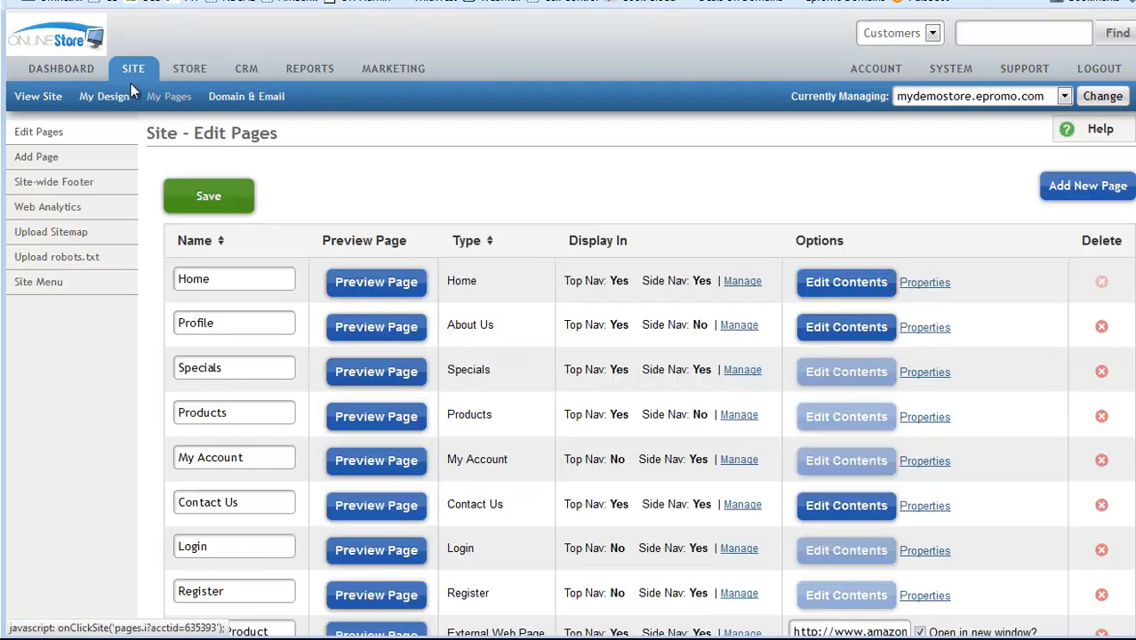
pyautogui.click(924, 283)
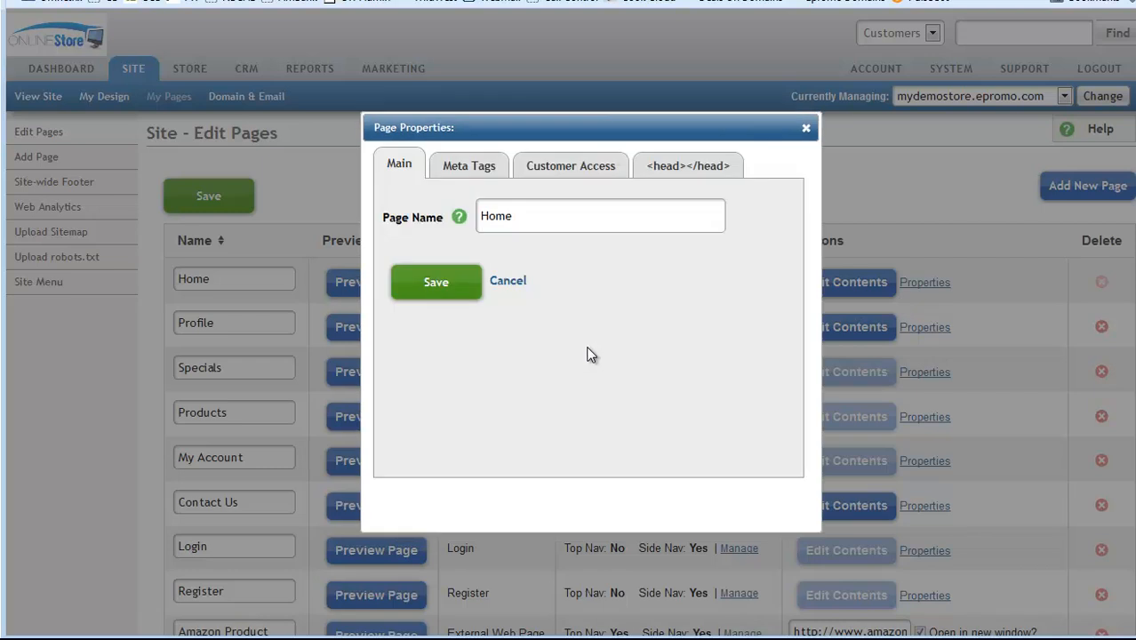
pyautogui.click(570, 169)
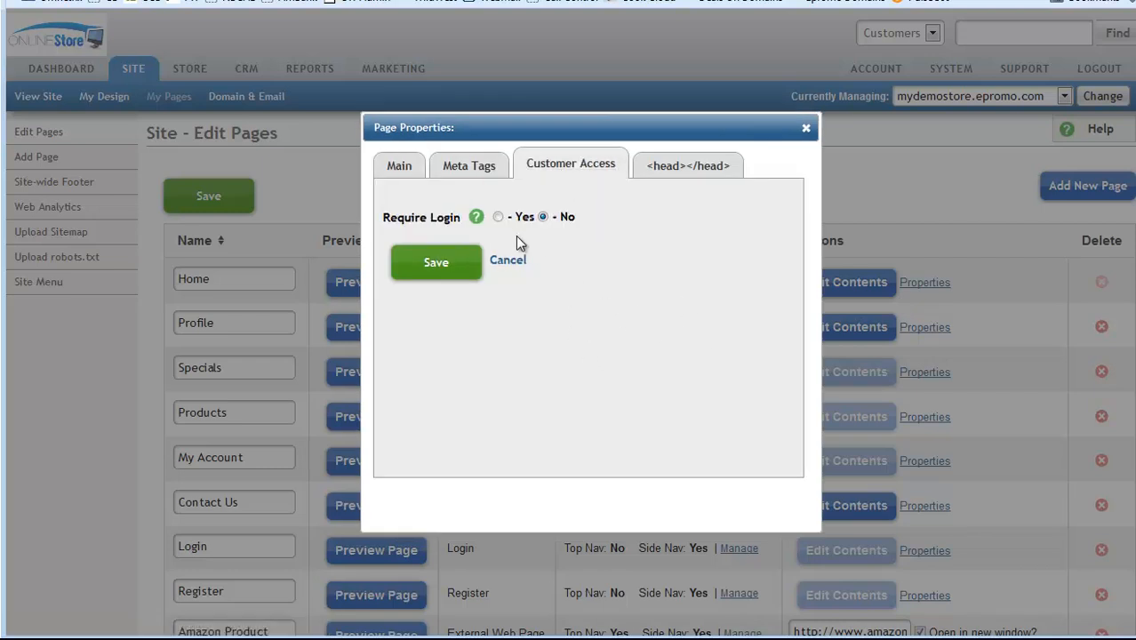
# Step: Try Home's Require Login Yes/No options, then close the properties without saving
pyautogui.click(498, 217)
pyautogui.click(544, 218)
pyautogui.click(499, 218)
pyautogui.click(543, 219)
pyautogui.click(497, 218)
pyautogui.click(543, 217)
pyautogui.click(498, 218)
pyautogui.click(543, 218)
pyautogui.click(498, 216)
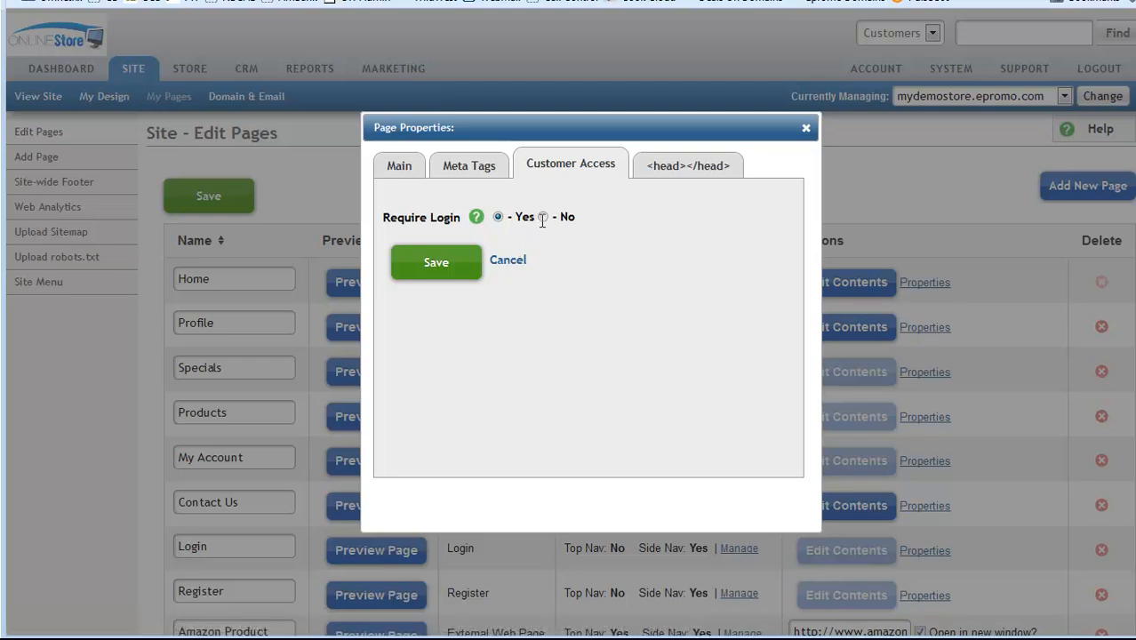
pyautogui.click(514, 279)
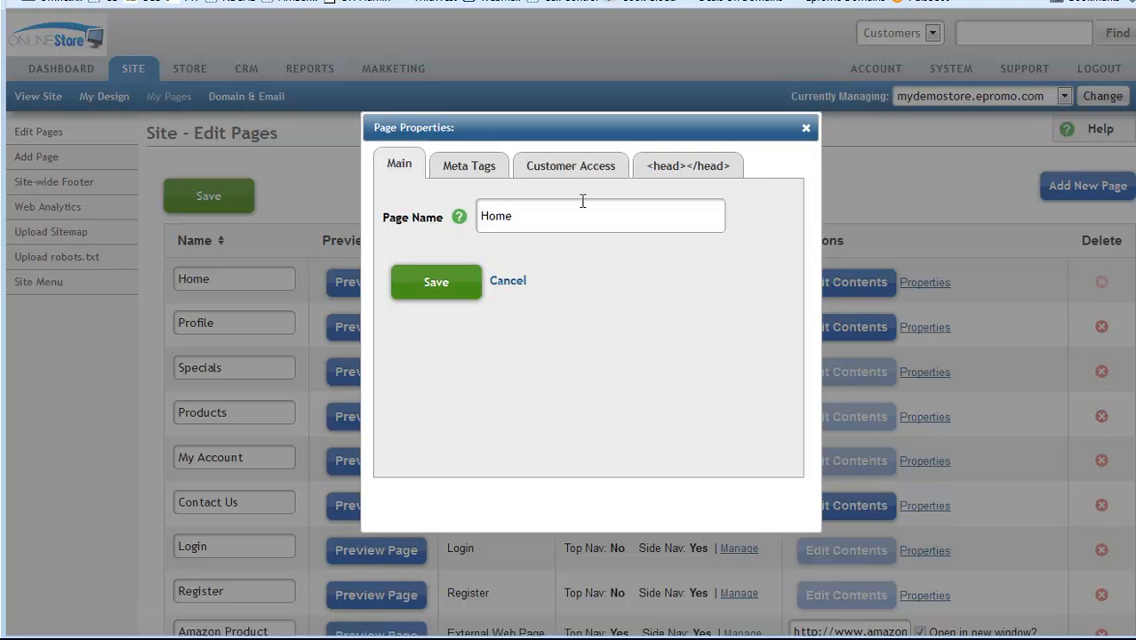
pyautogui.click(805, 127)
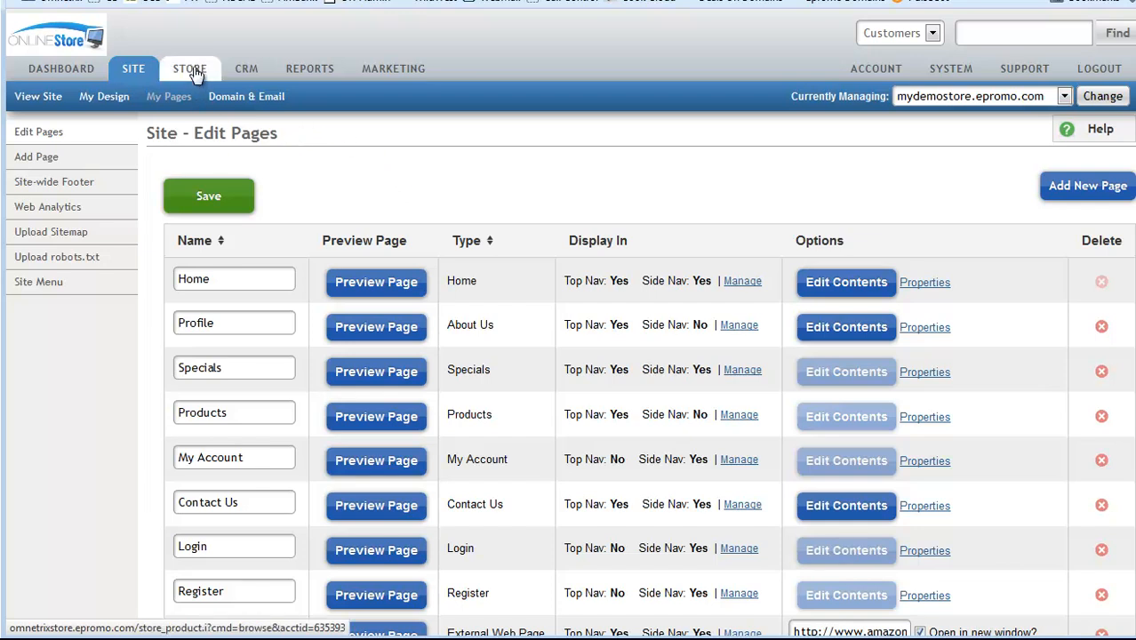
# Step: Open product abc for editing from My Products and collapse its Quick Edit section
pyautogui.click(69, 70)
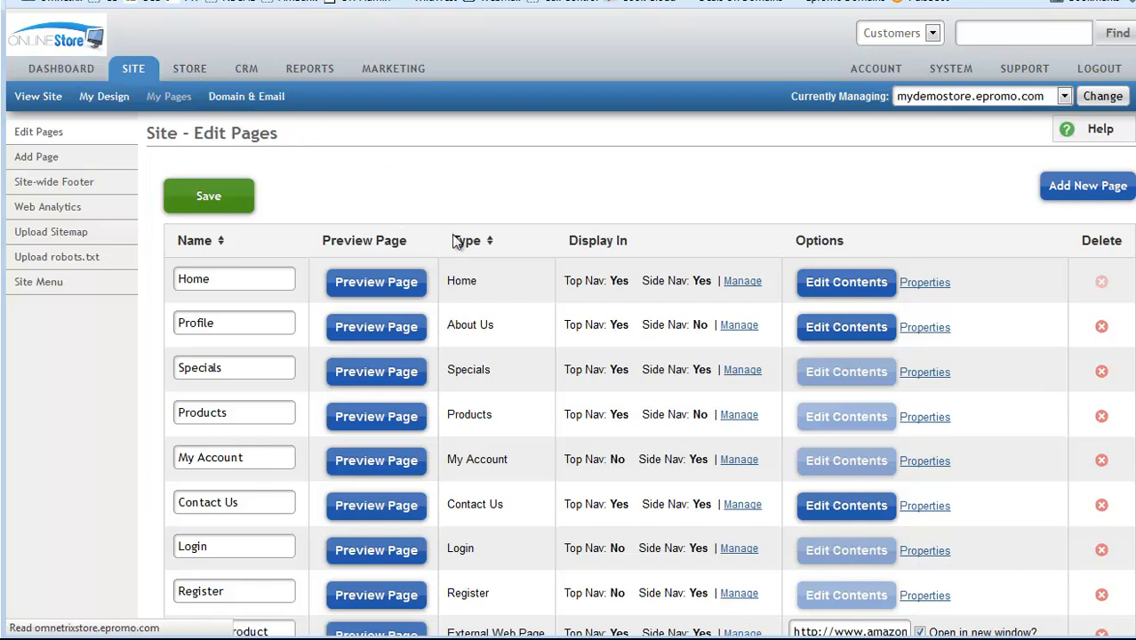
pyautogui.click(439, 272)
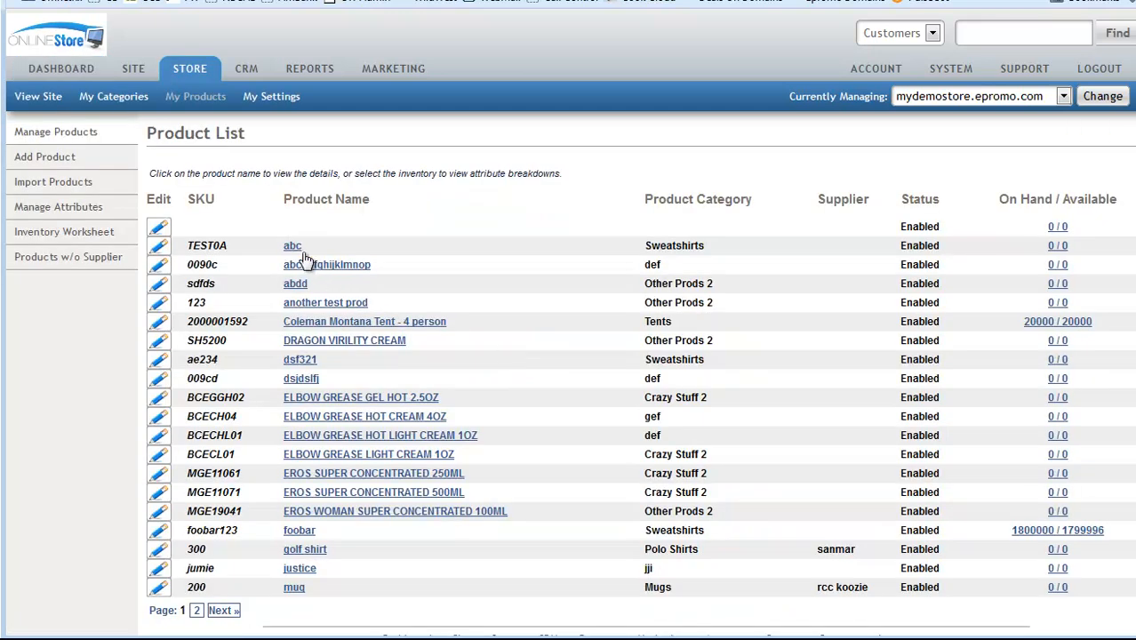
pyautogui.click(294, 249)
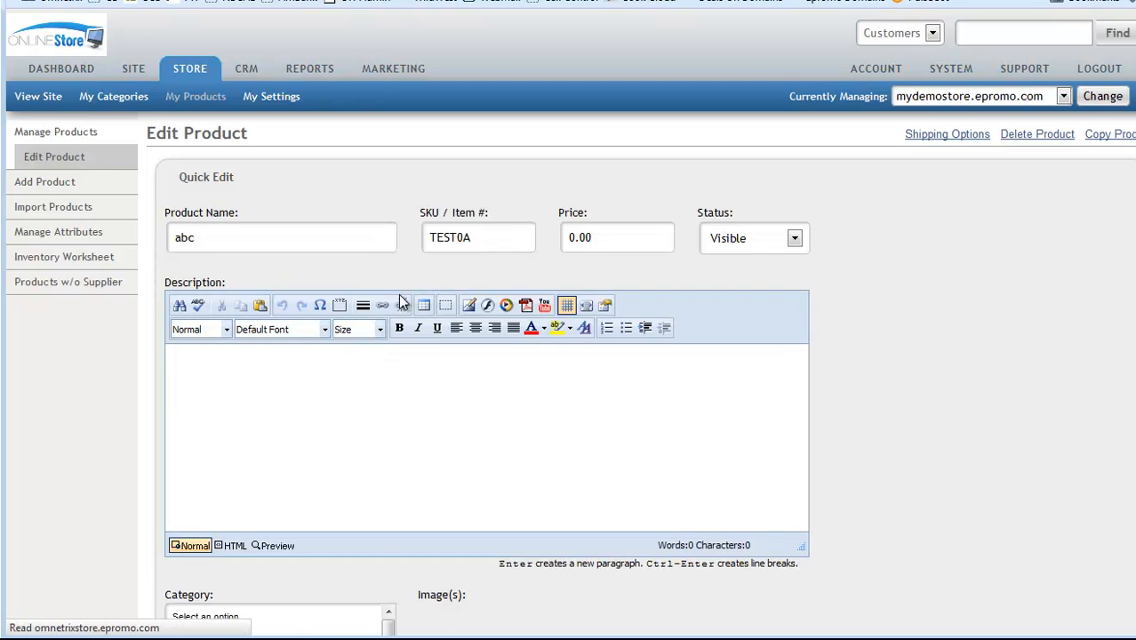
pyautogui.click(191, 178)
pyautogui.click(206, 179)
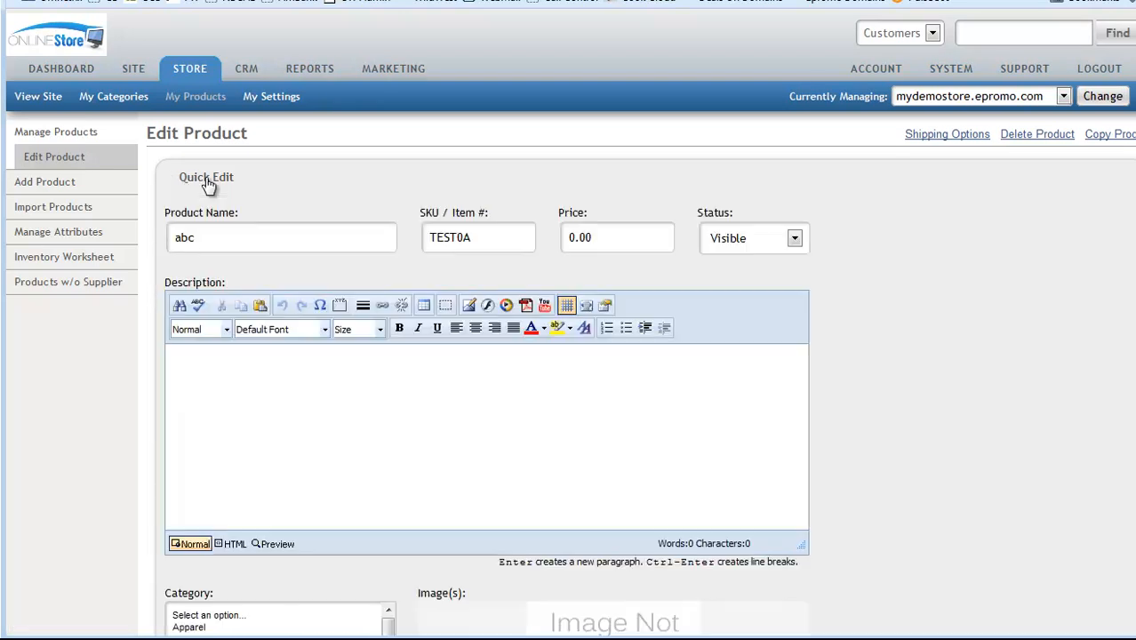
pyautogui.click(206, 178)
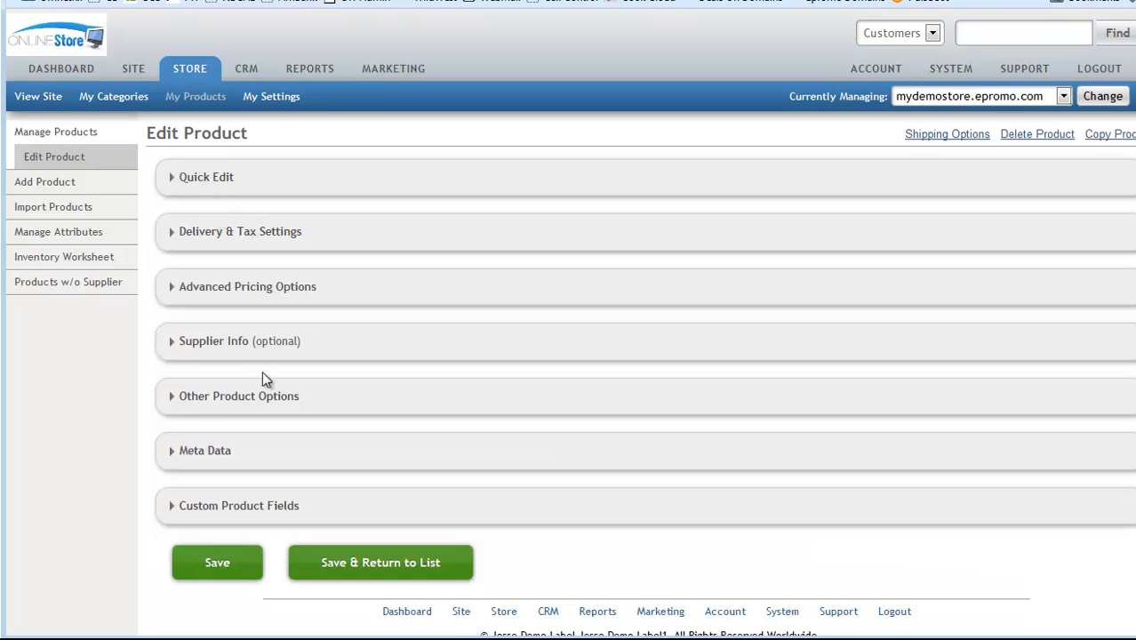
# Step: Expand abc's Advanced Pricing Options and go to the Family and Friends price in By customer level
pyautogui.click(246, 288)
pyautogui.scroll(-3, 595, 393)
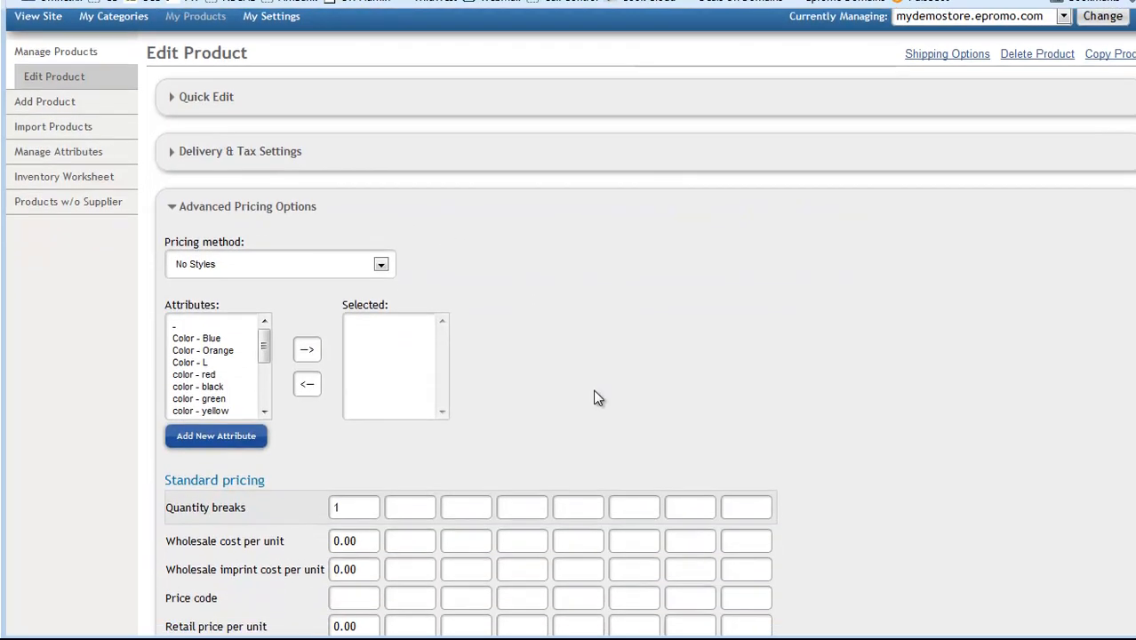
pyautogui.scroll(-1, 596, 397)
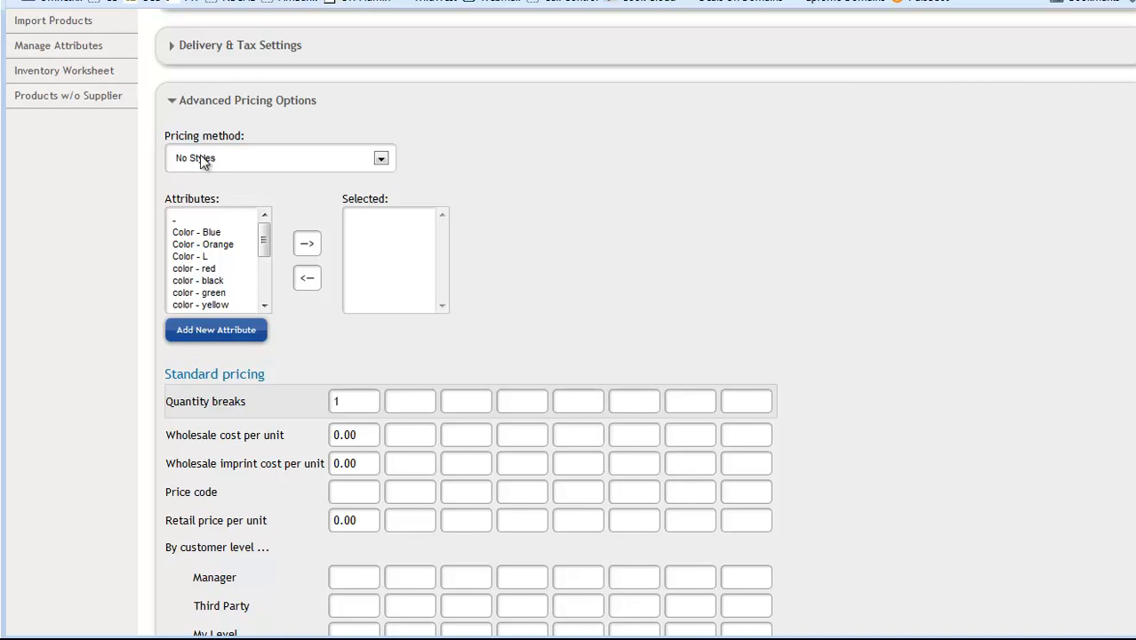
pyautogui.scroll(-4, 558, 324)
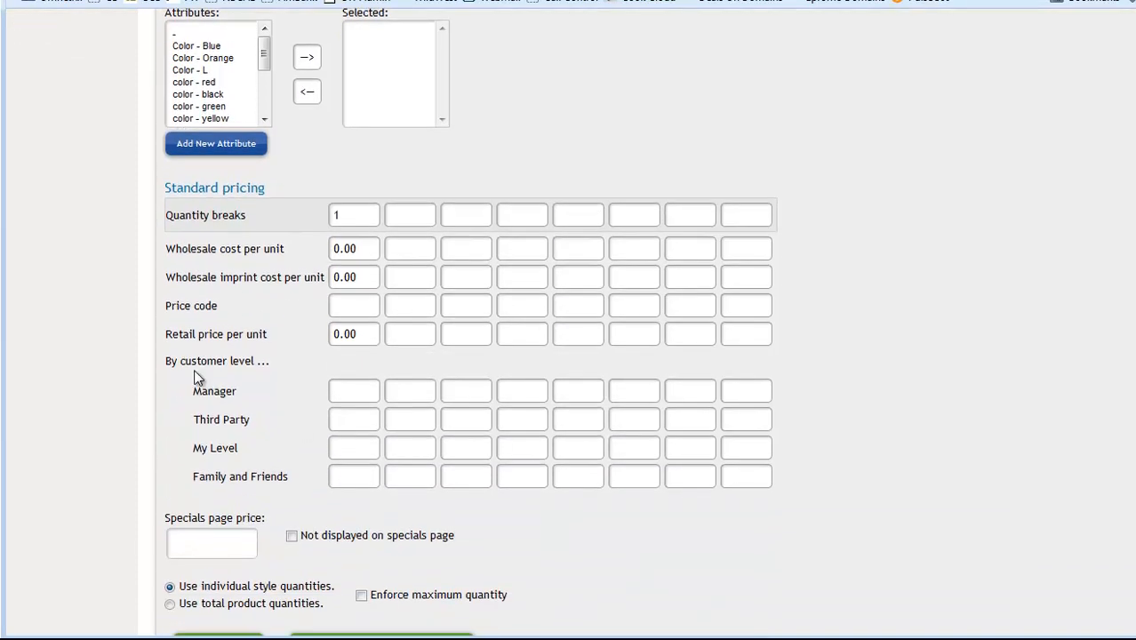
pyautogui.moveTo(165, 359); pyautogui.dragTo(310, 381)
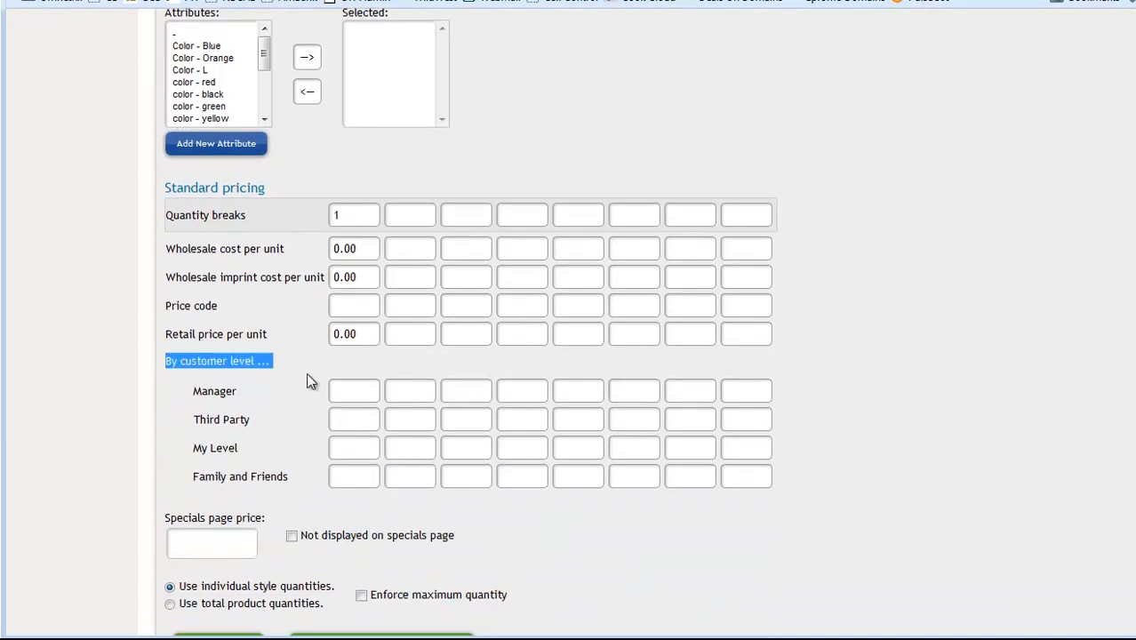
pyautogui.click(227, 405)
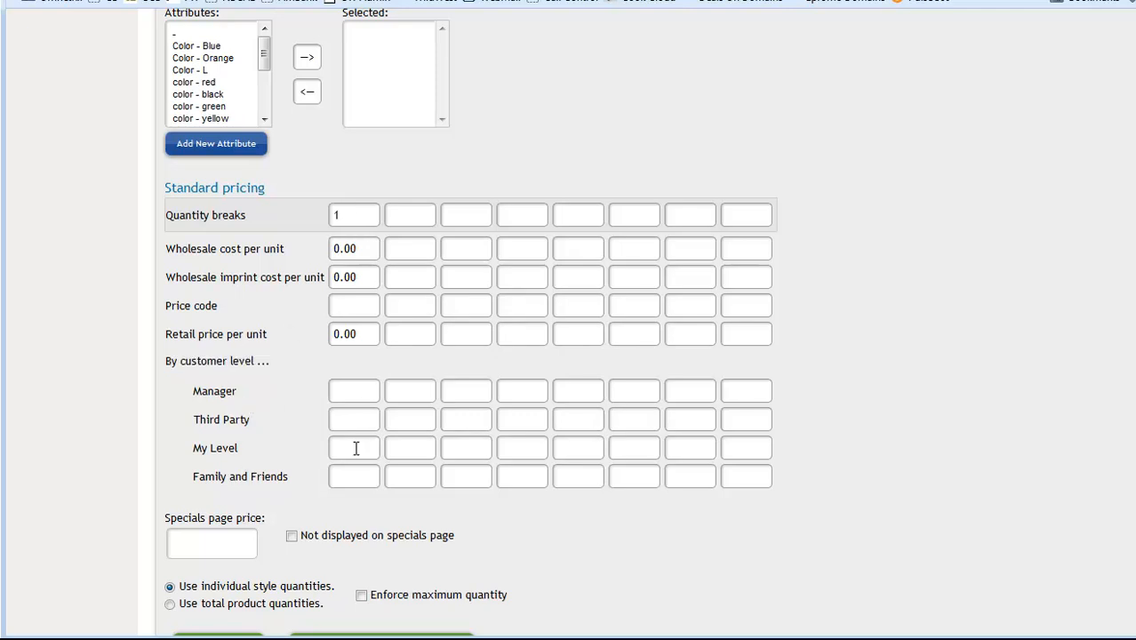
pyautogui.click(345, 477)
# Step: Set abc's retail price to 15.00, Manager price to 13.00 and Third Party to 12.50
pyautogui.moveTo(363, 334); pyautogui.dragTo(307, 334)
pyautogui.write('15.00')
pyautogui.click(348, 389)
pyautogui.write('13.00')
pyautogui.click(361, 412)
pyautogui.write('12.50')
# Step: Enter My Level 13.50 and Family and Friends 10.00, then save abc's prices
pyautogui.click(357, 449)
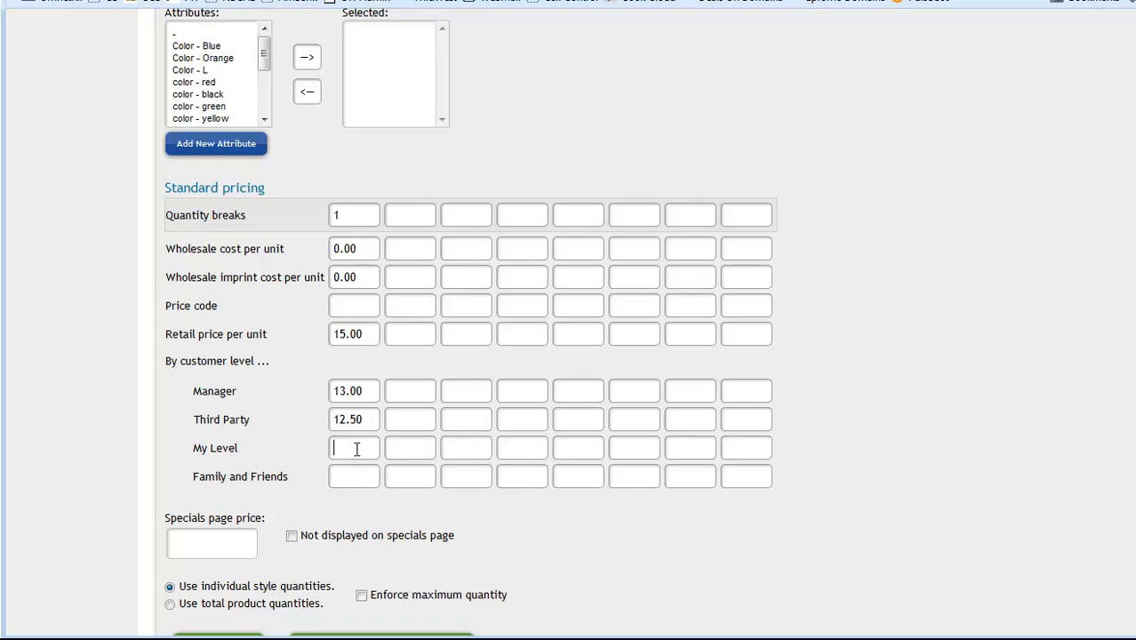
pyautogui.write('13.50')
pyautogui.click(375, 476)
pyautogui.write('10.00')
pyautogui.moveTo(361, 334); pyautogui.dragTo(326, 334)
pyautogui.scroll(-3, 545, 481)
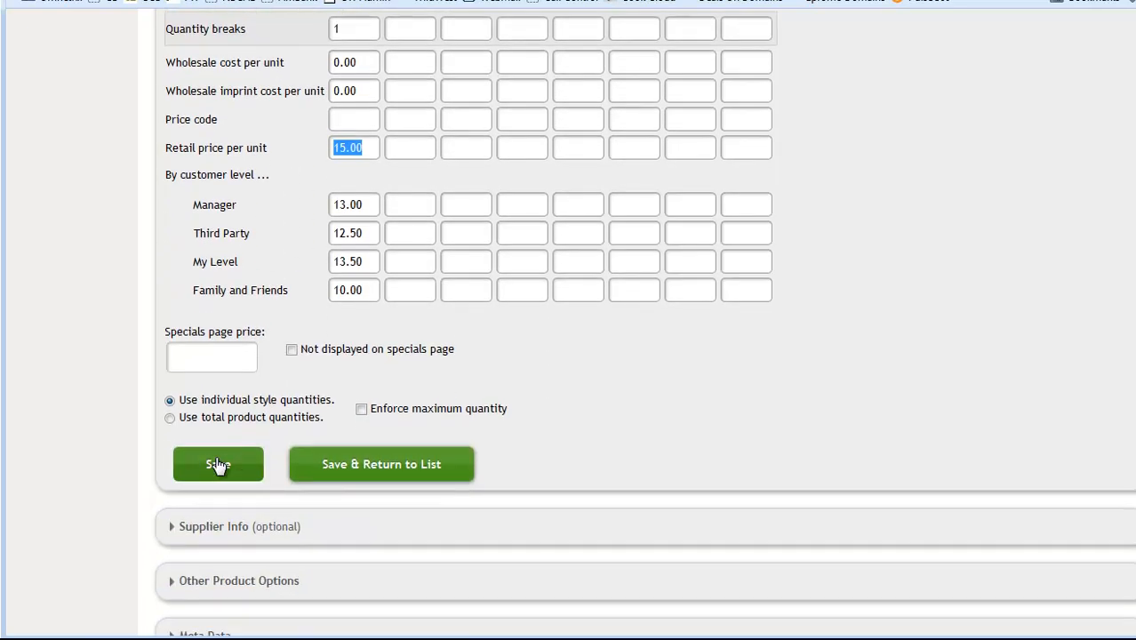
pyautogui.click(218, 465)
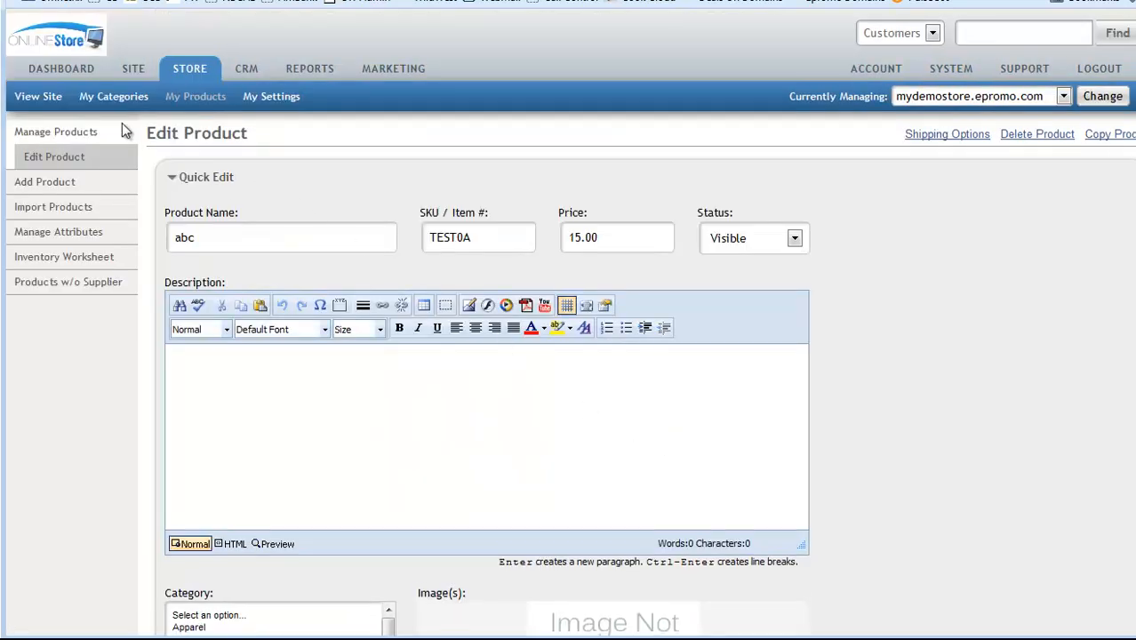
# Step: Show the store's Welcome dashboard again after a brief look at the Support page
pyautogui.click(55, 71)
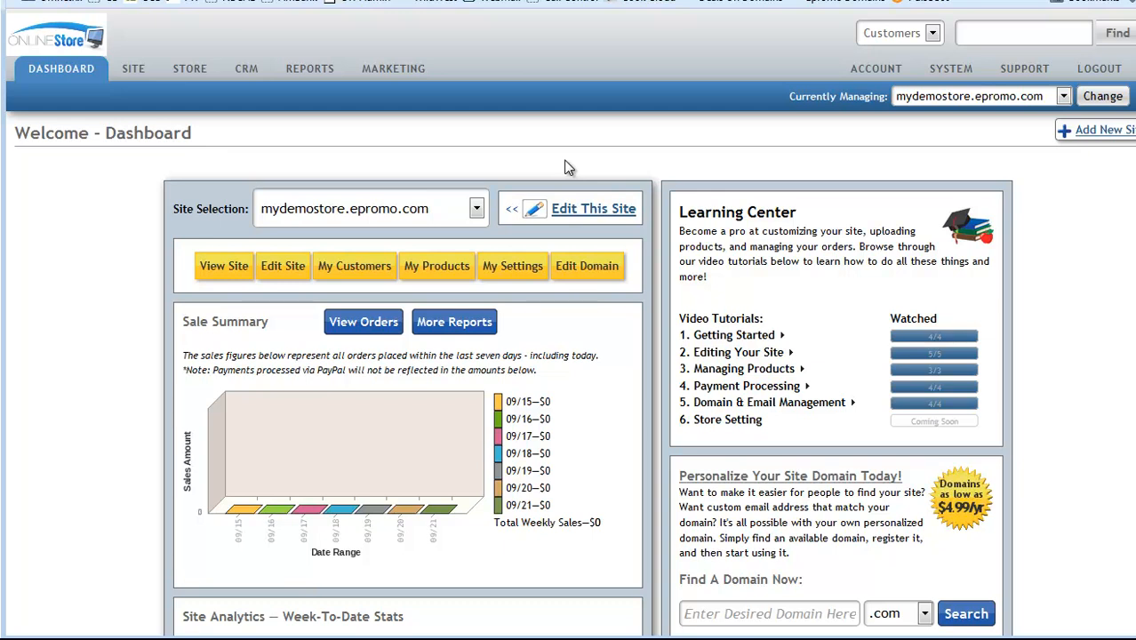
pyautogui.click(1021, 68)
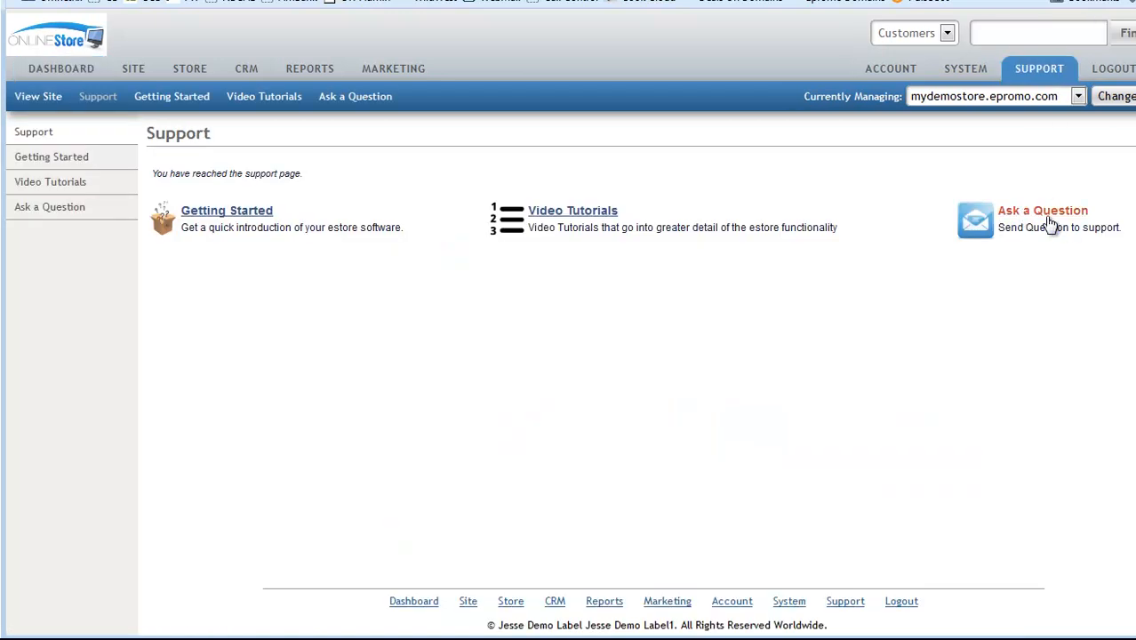
pyautogui.click(56, 70)
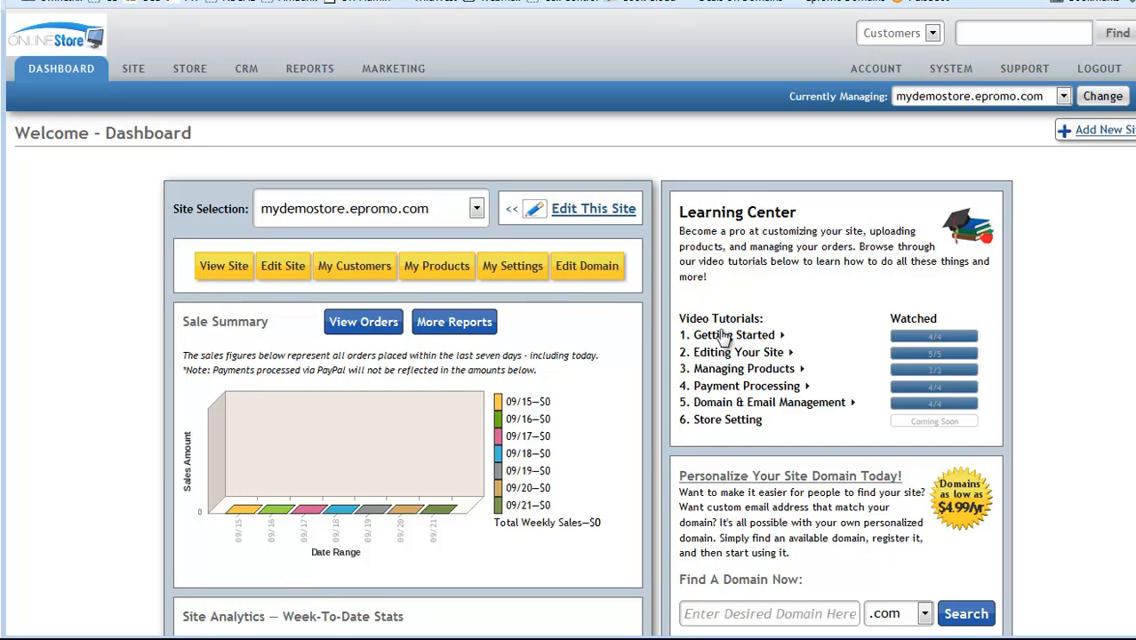